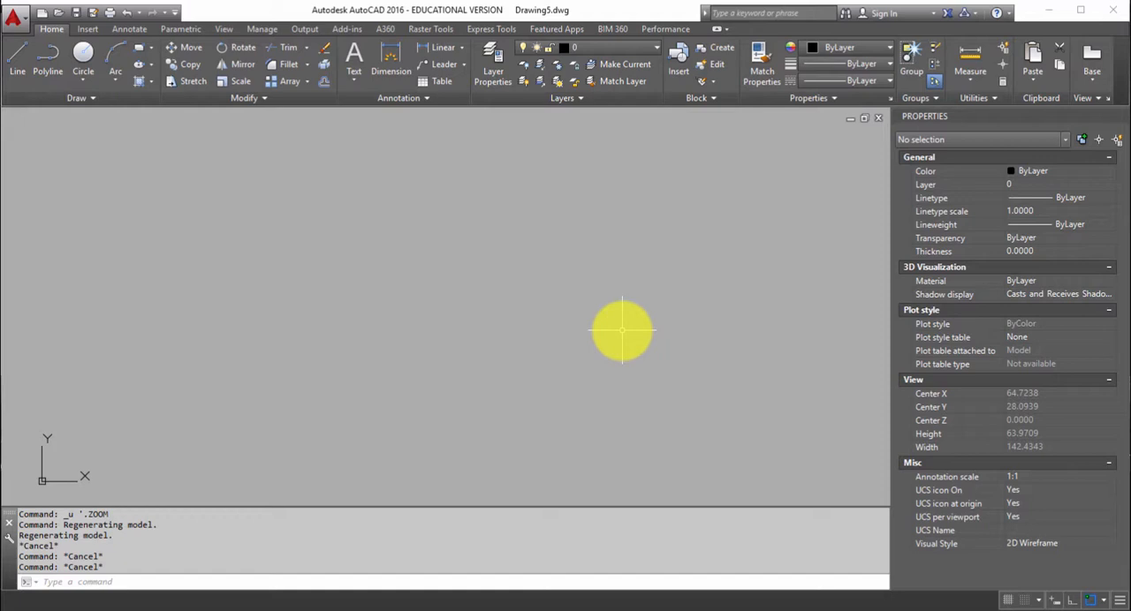
Draw a closed irregular six-vertex polyline, with a notch in its upper edge and a long, nearly horizontal base.
{"action": "left_click", "coordinate": [43, 64]}
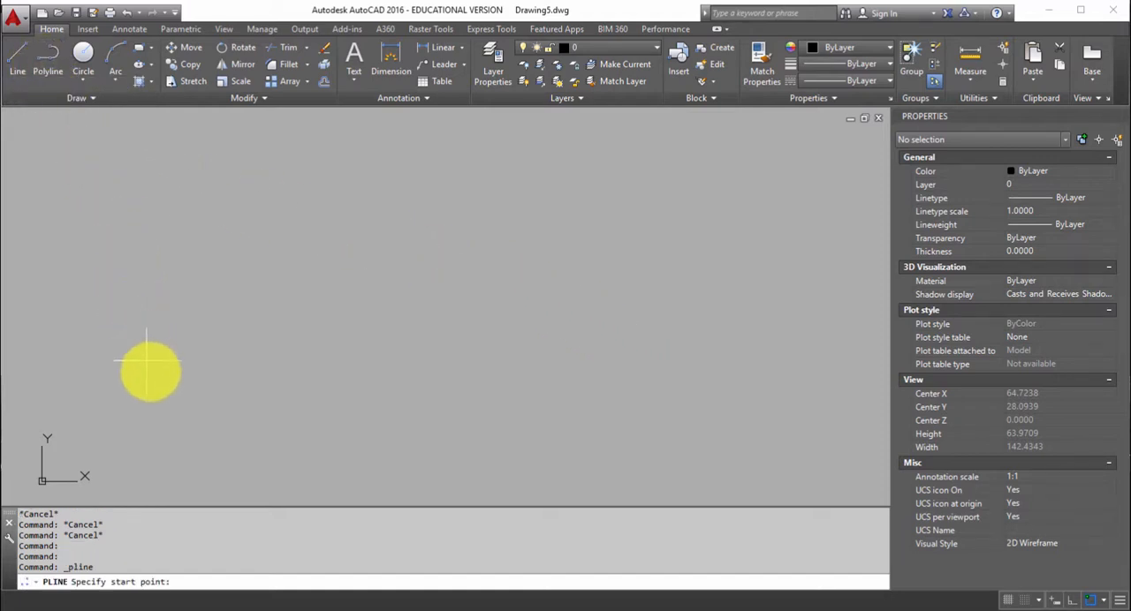
{"action": "left_click", "coordinate": [156, 389]}
{"action": "left_click", "coordinate": [214, 255]}
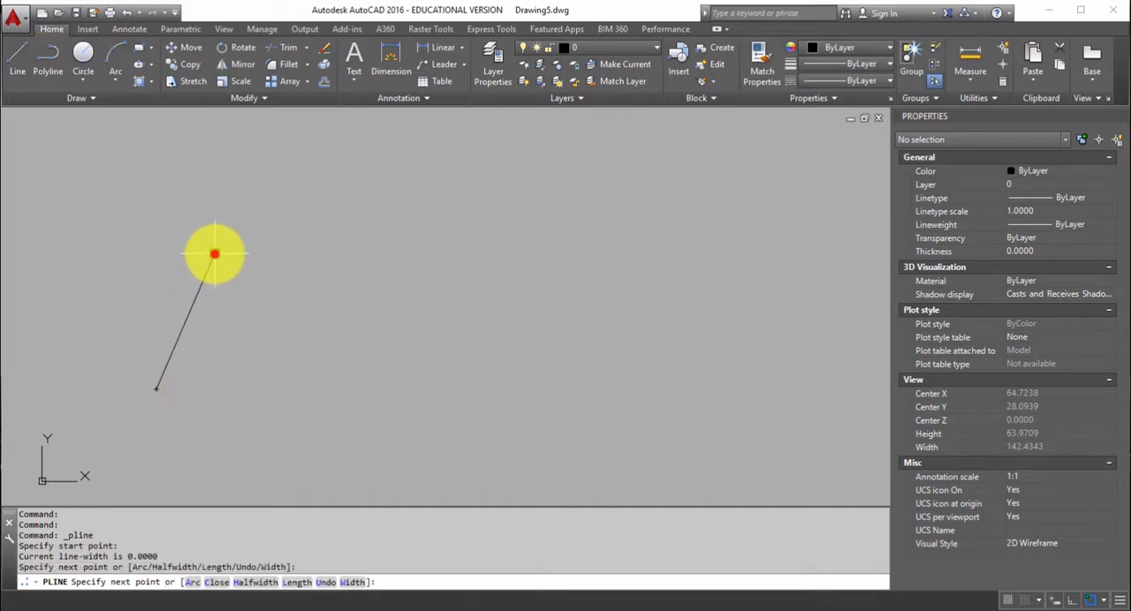
{"action": "left_click", "coordinate": [395, 290]}
{"action": "left_click", "coordinate": [482, 200]}
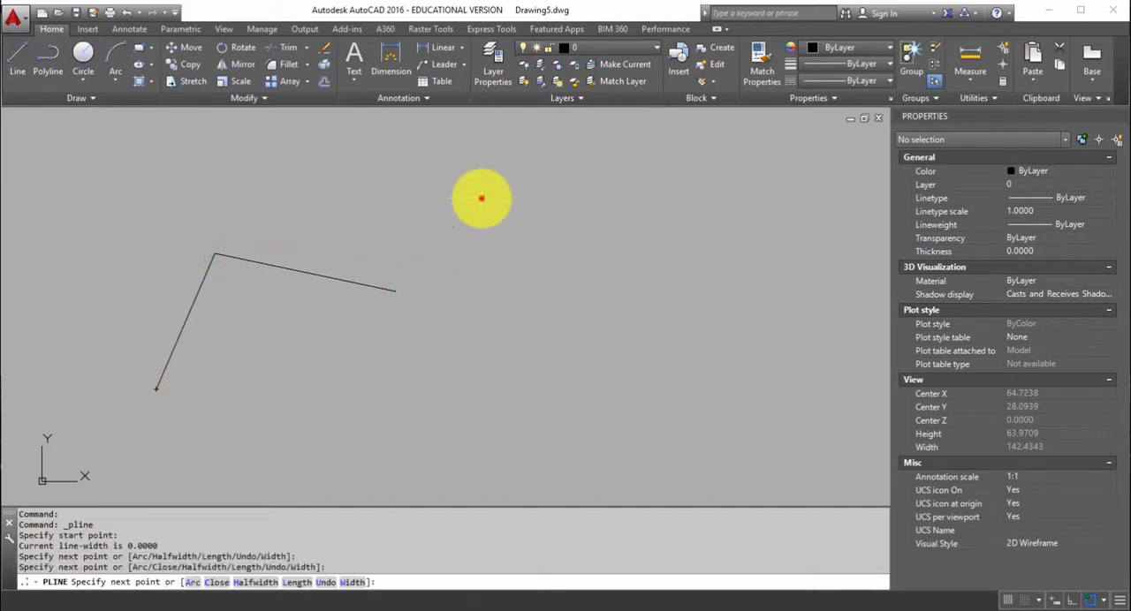
{"action": "left_click", "coordinate": [668, 263]}
{"action": "left_click", "coordinate": [652, 382]}
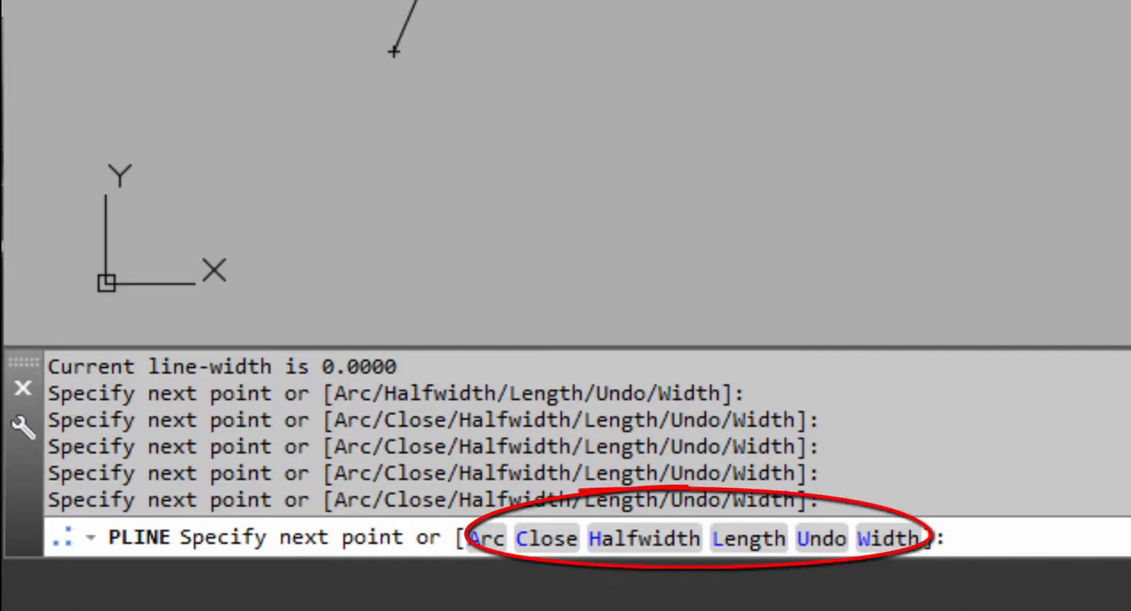
{"action": "type", "text": "c"}
{"action": "key", "text": "Return"}
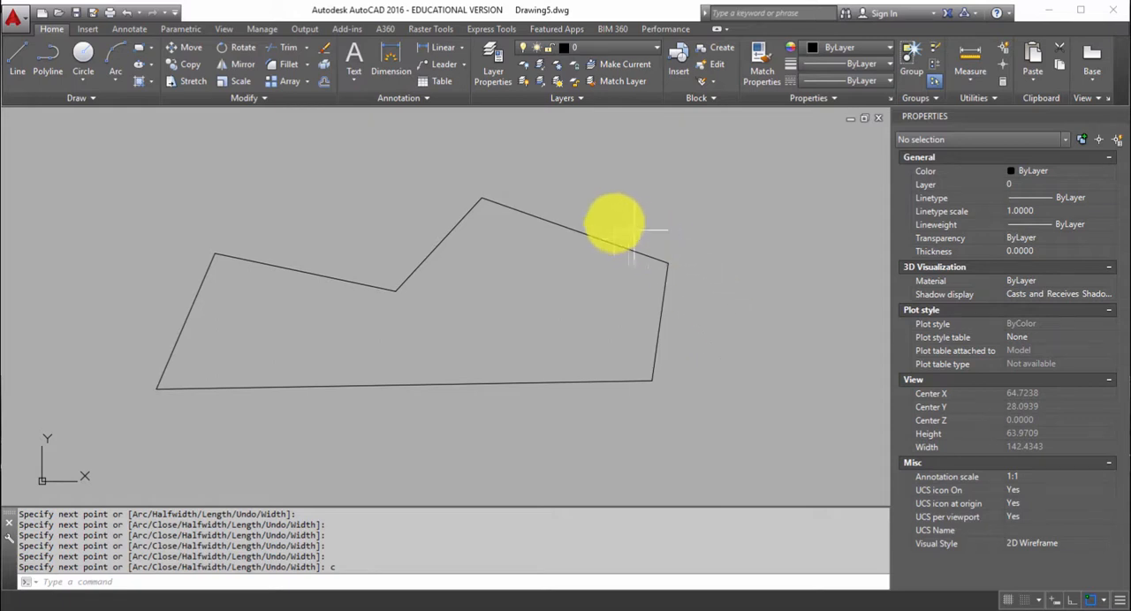
Convert the polyline's sloping segment between the notch vertex and the peak into an arc bulging up and outward.
{"action": "left_click", "coordinate": [590, 223]}
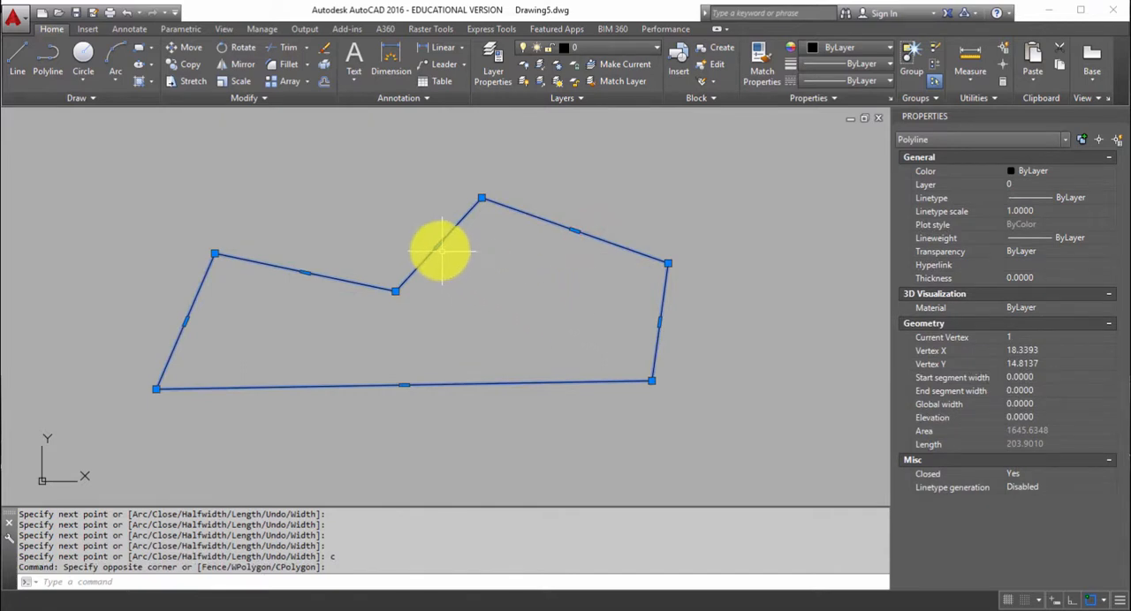
{"action": "mouse_move", "coordinate": [438, 244]}
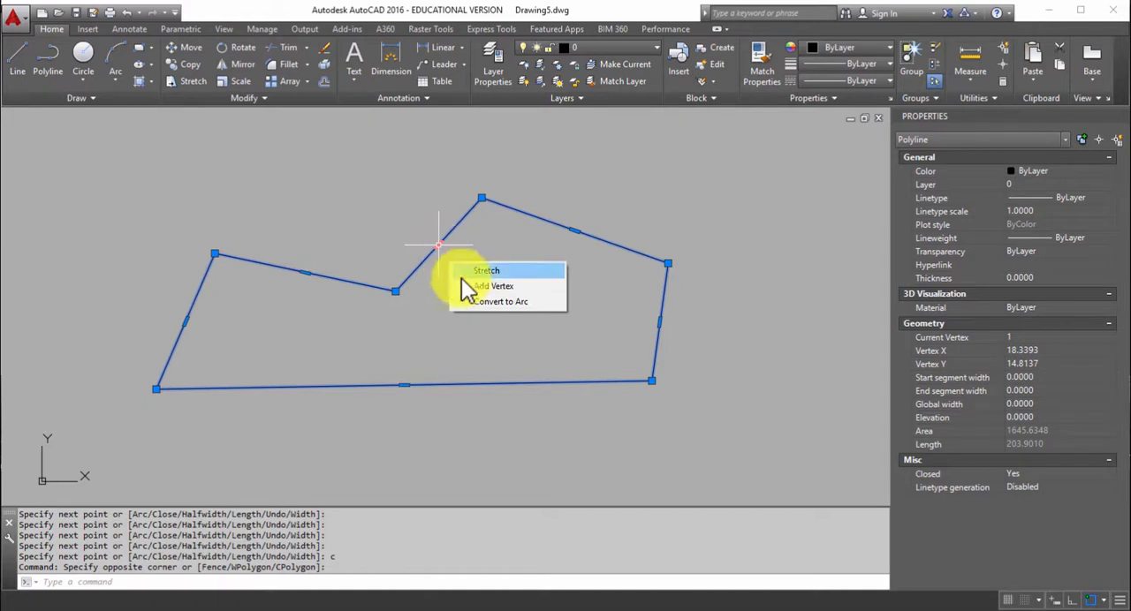
{"action": "left_click", "coordinate": [480, 301]}
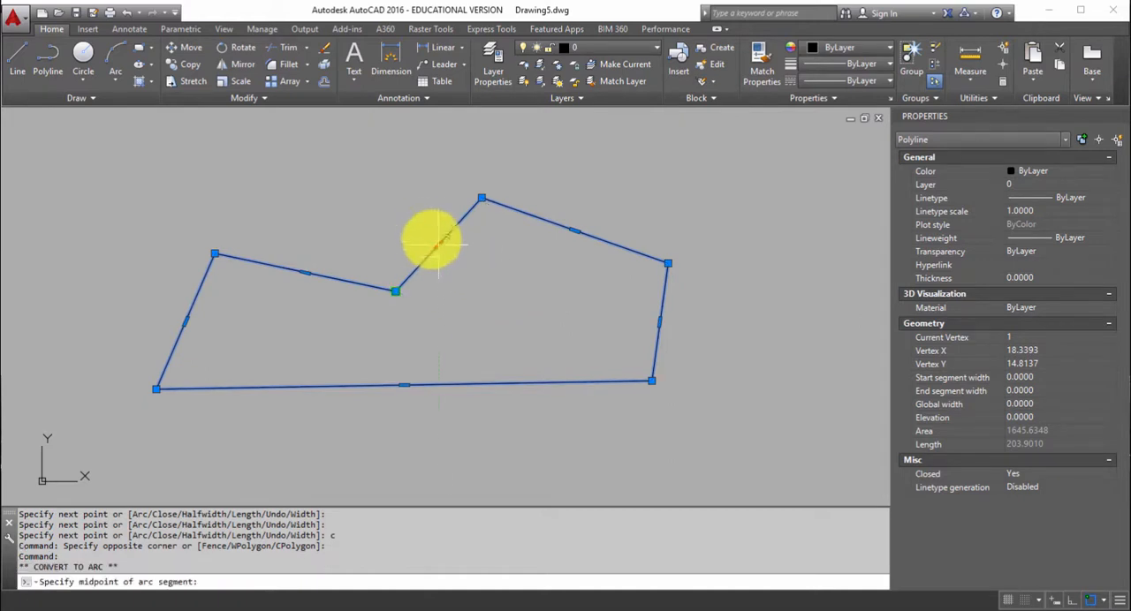
{"action": "left_click", "coordinate": [417, 227]}
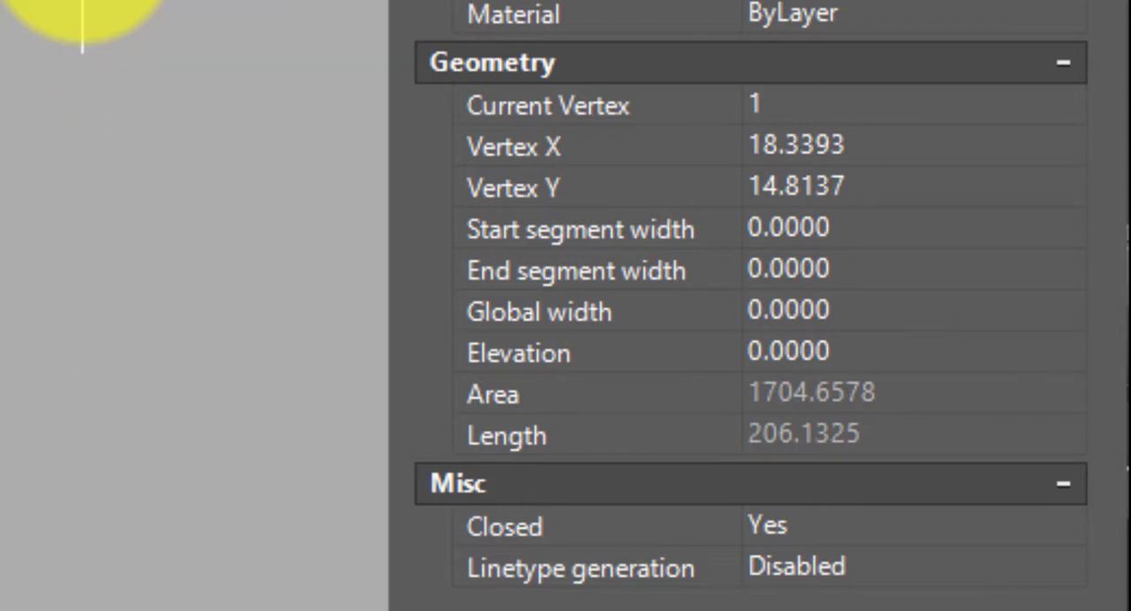
Cycle through the polyline's vertices to see where each one lies, ending with vertex 3 at the arc's start as current.
{"action": "left_click", "coordinate": [936, 103]}
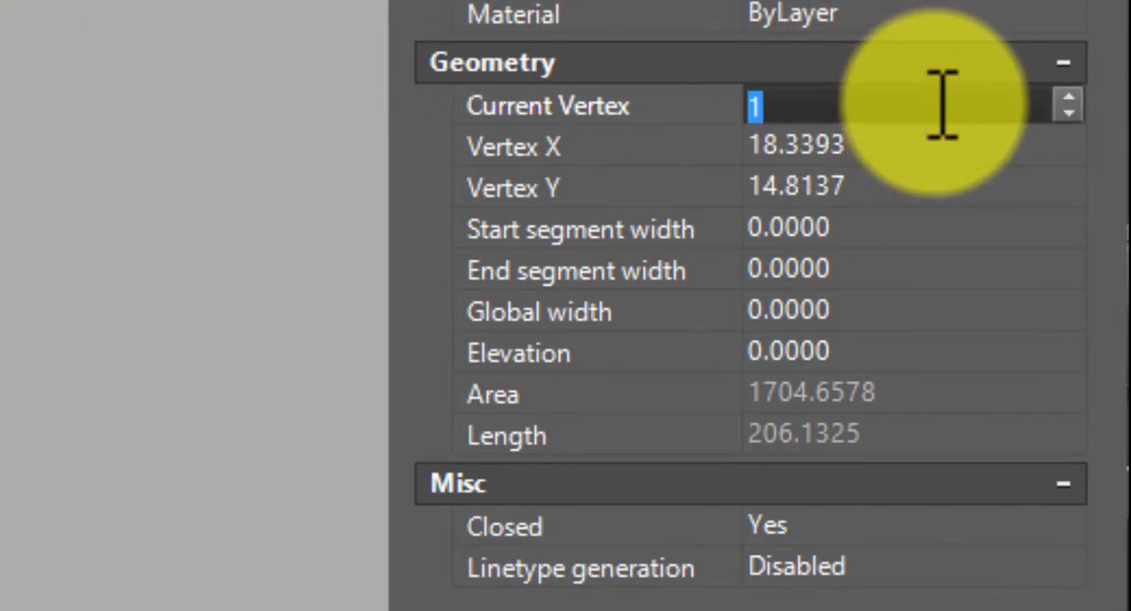
{"action": "left_click", "coordinate": [1071, 111]}
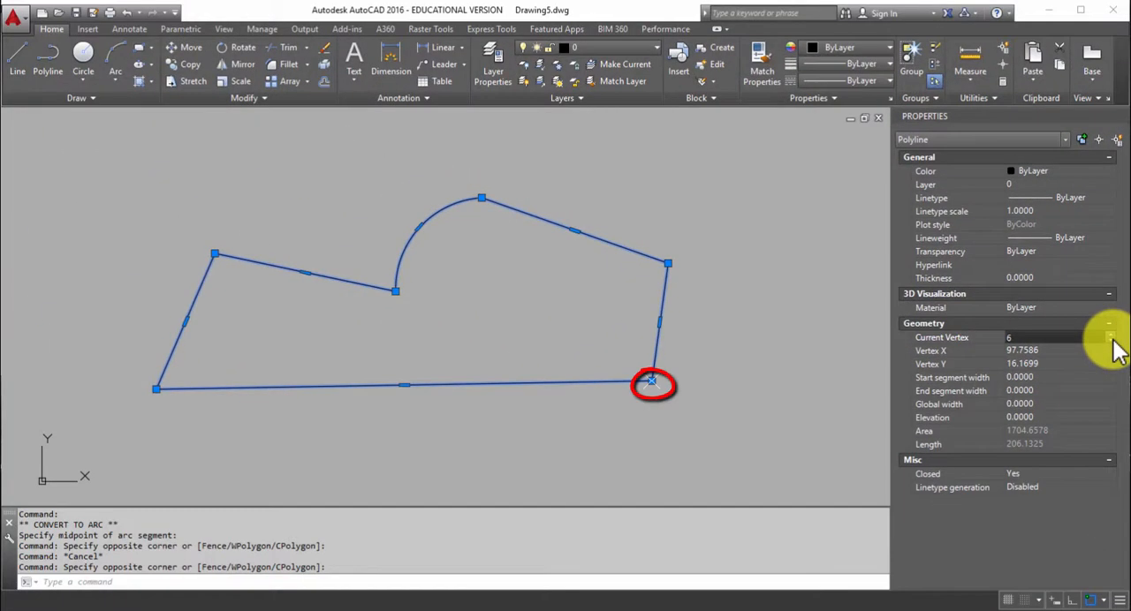
{"action": "left_click", "coordinate": [1112, 341]}
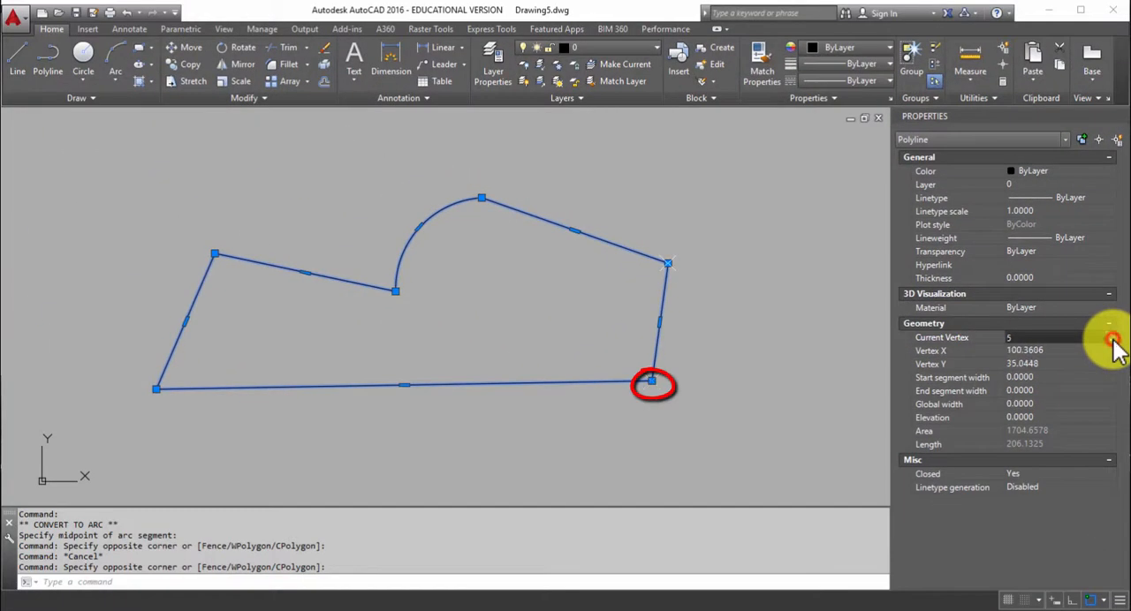
{"action": "left_click", "coordinate": [1111, 341]}
{"action": "left_click", "coordinate": [1111, 341]}
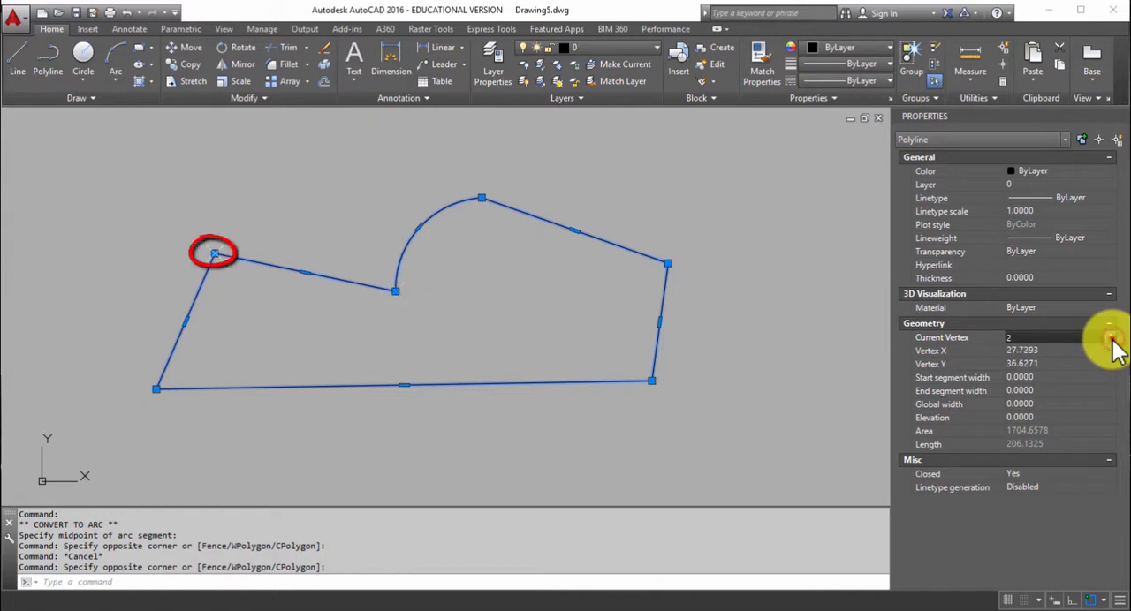
{"action": "left_click", "coordinate": [1111, 341]}
{"action": "left_click", "coordinate": [1112, 341]}
{"action": "left_click", "coordinate": [1111, 341]}
{"action": "left_click", "coordinate": [1112, 341]}
{"action": "left_click", "coordinate": [1111, 341]}
{"action": "left_click", "coordinate": [1112, 341]}
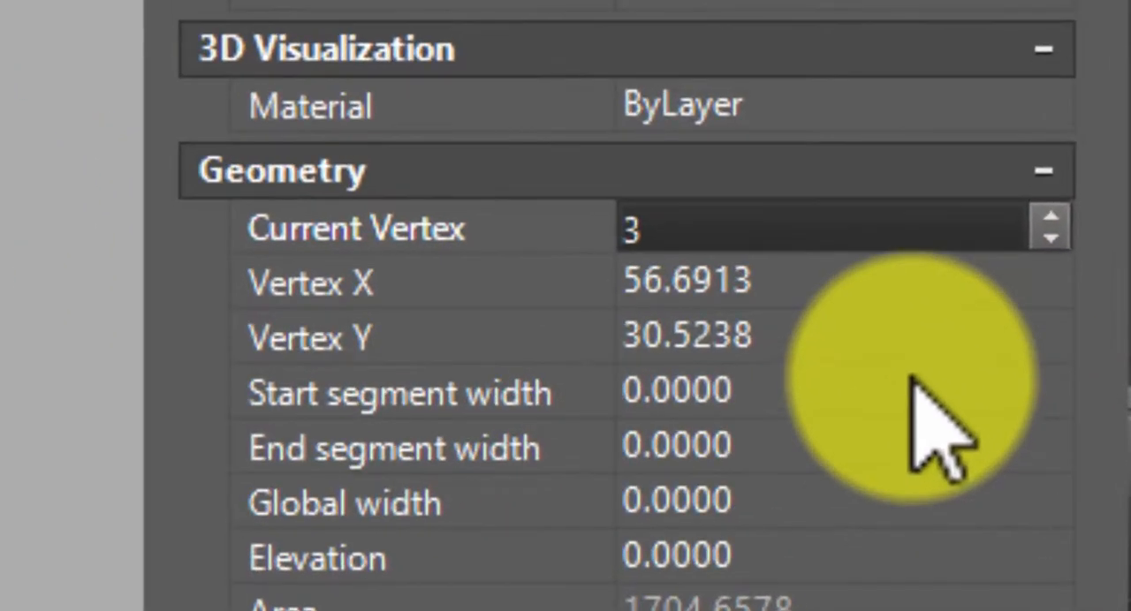
Set the start segment width of the arc segment at vertex 3 to 3.
{"action": "left_click", "coordinate": [914, 380]}
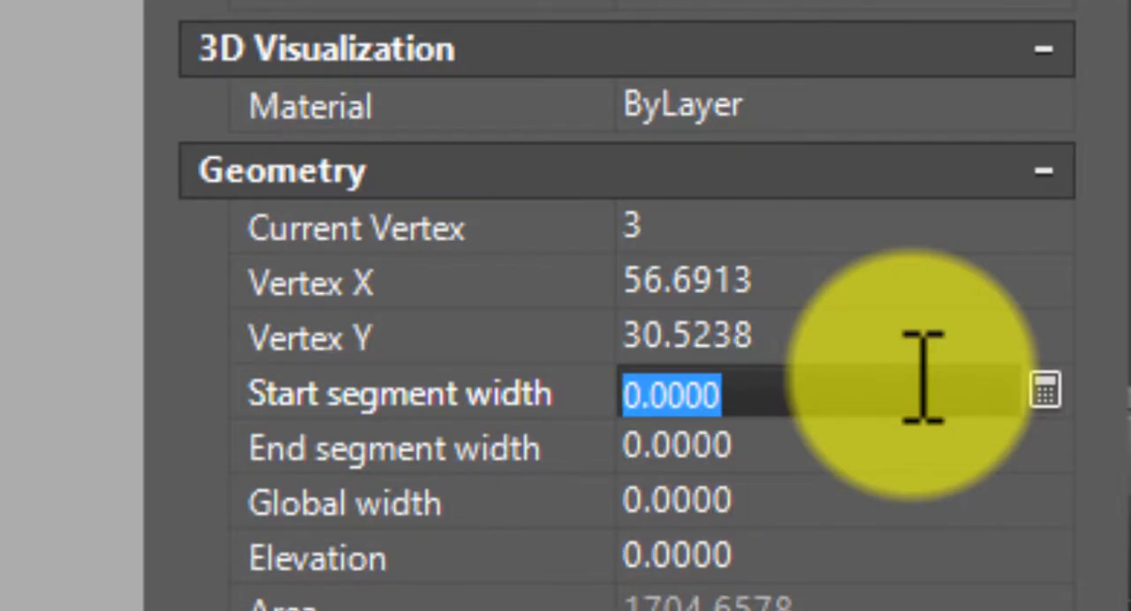
{"action": "type", "text": "3"}
{"action": "key", "text": "Tab"}
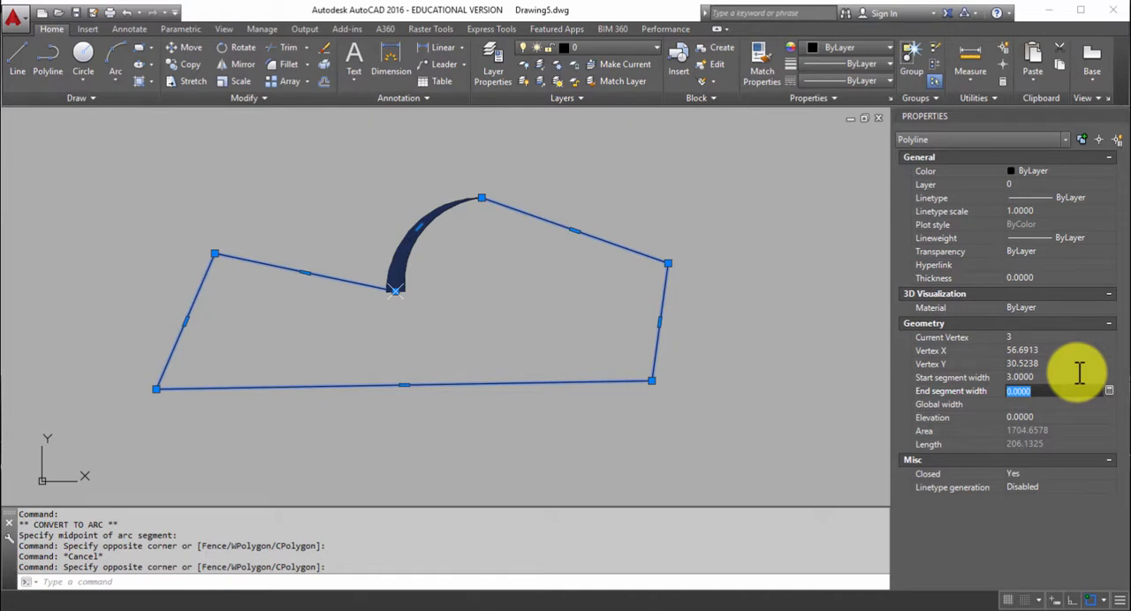
Make vertex 2 current, set its segment's end width to 3, and deselect the polyline.
{"action": "left_click", "coordinate": [1110, 338]}
{"action": "left_click", "coordinate": [1110, 341]}
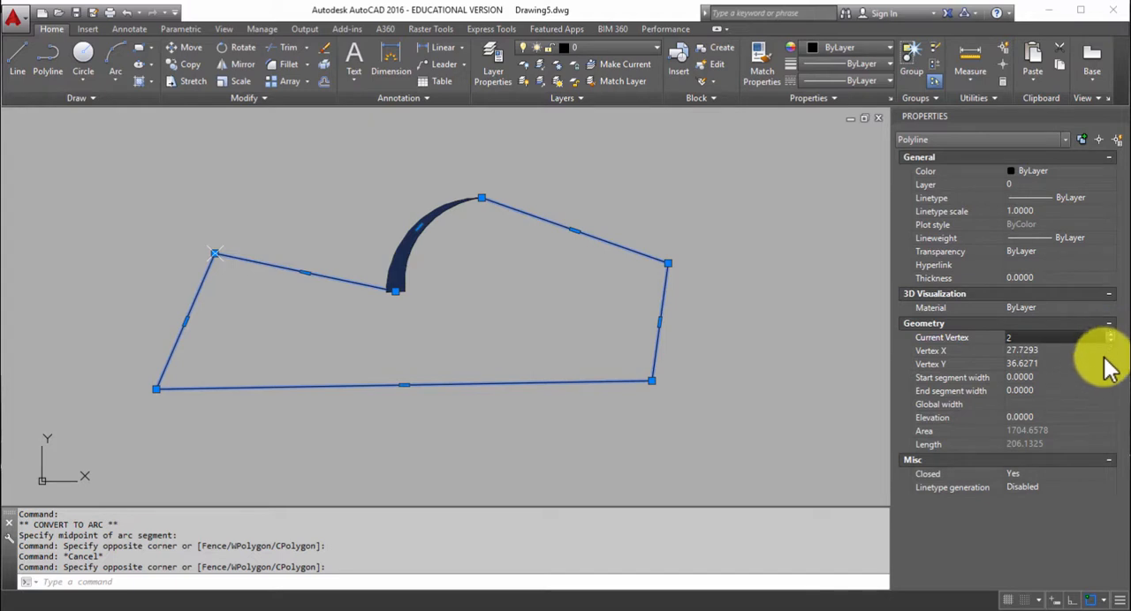
{"action": "left_click", "coordinate": [1083, 391]}
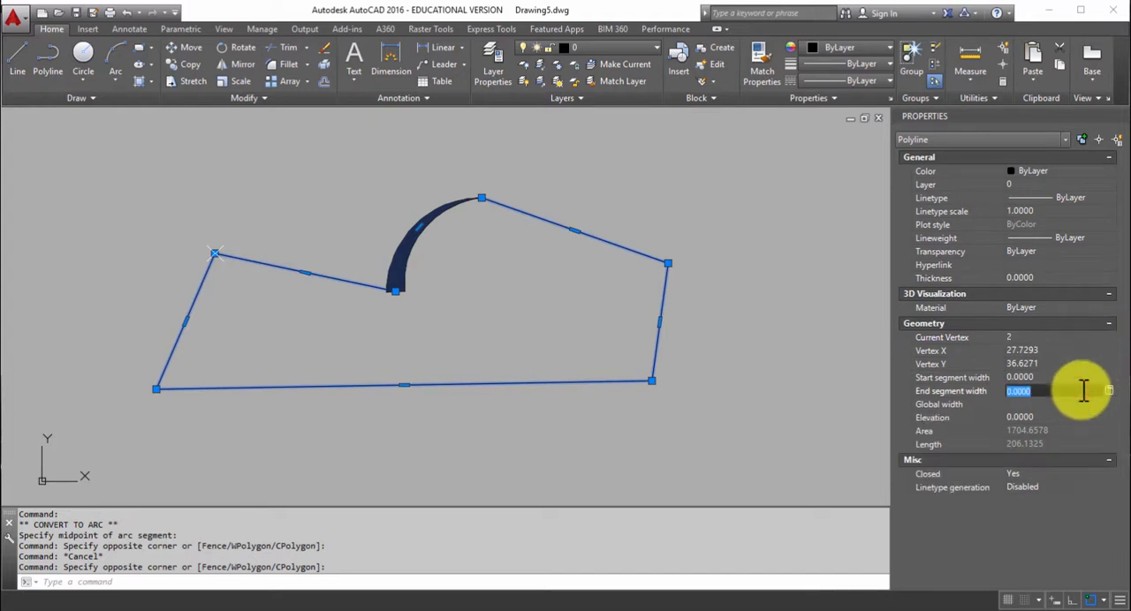
{"action": "type", "text": "3"}
{"action": "key", "text": "Return"}
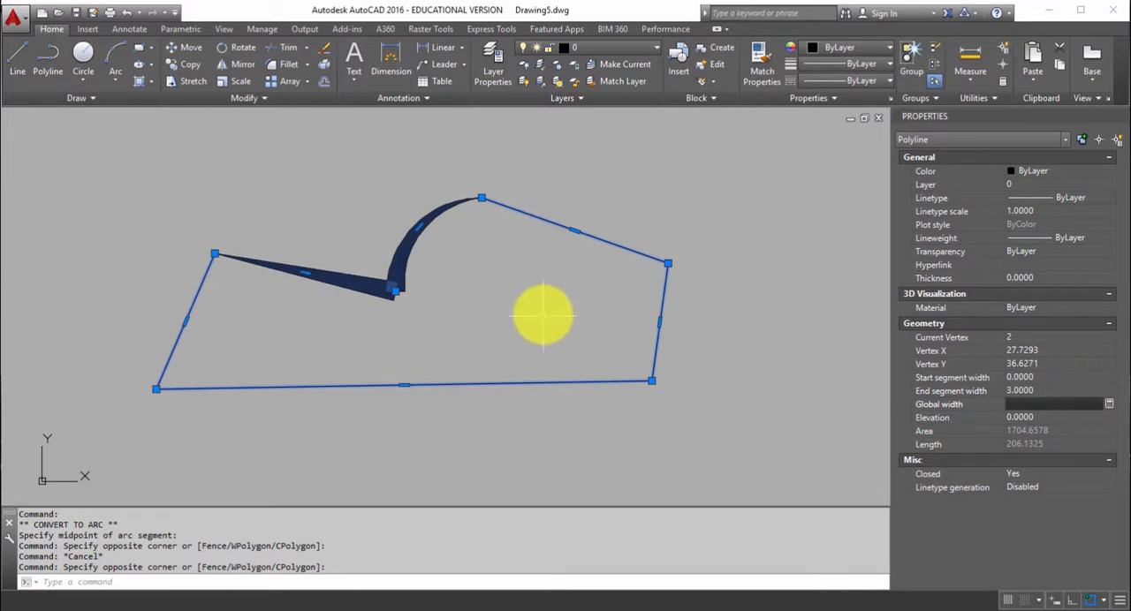
{"action": "key", "text": "Escape"}
{"action": "key", "text": "Escape"}
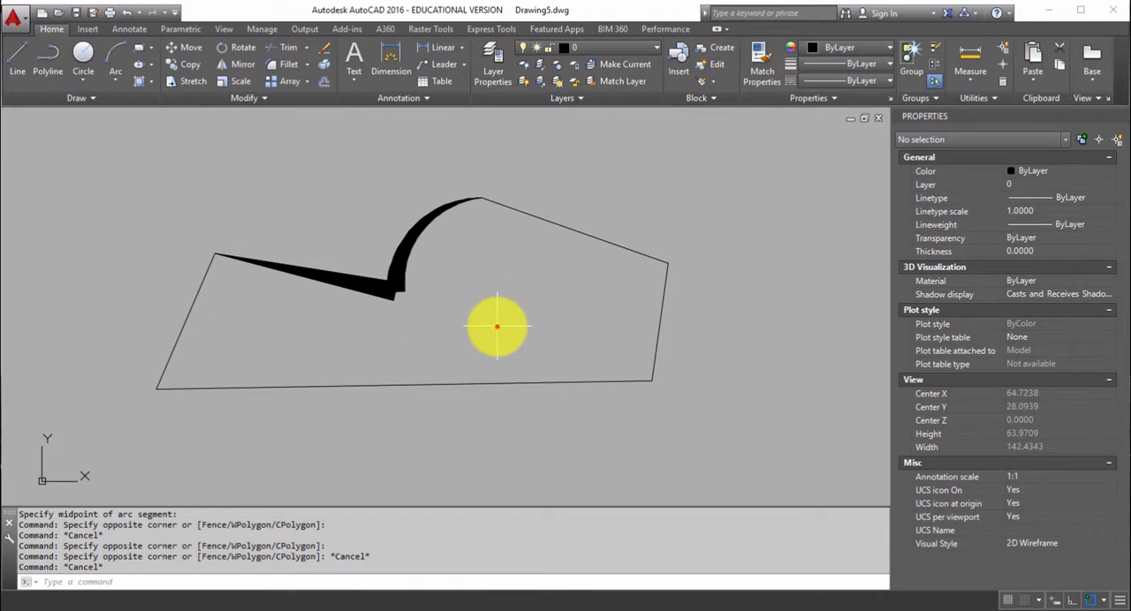
Edit the polyline with PEDIT to give all its segments a uniform width of 2.
{"action": "left_click", "coordinate": [497, 326]}
{"action": "left_click", "coordinate": [446, 395]}
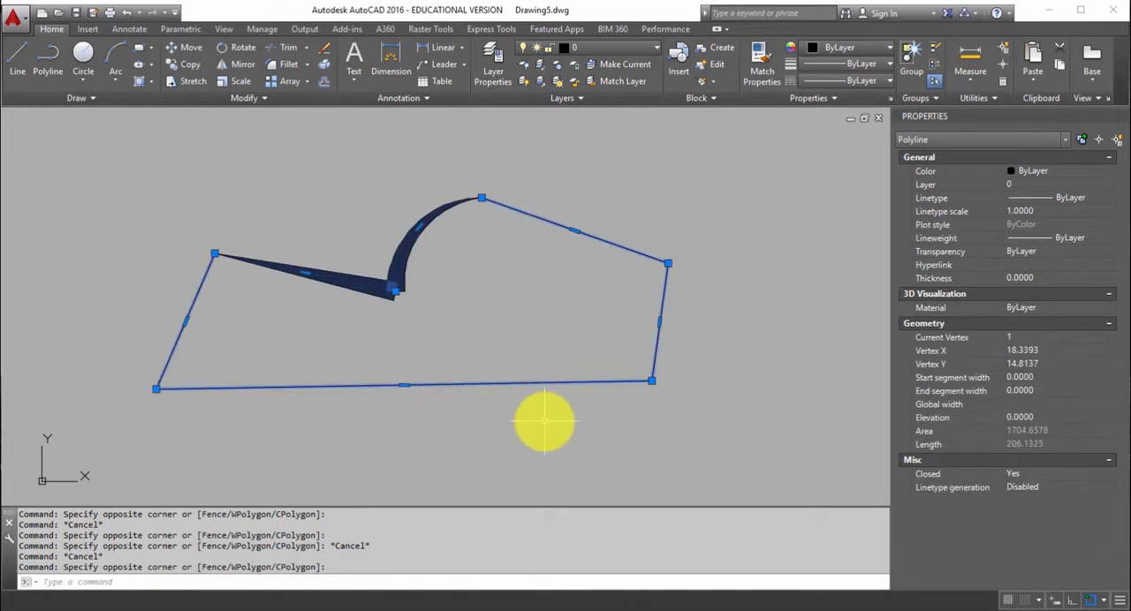
{"action": "type", "text": "pe"}
{"action": "key", "text": "Return"}
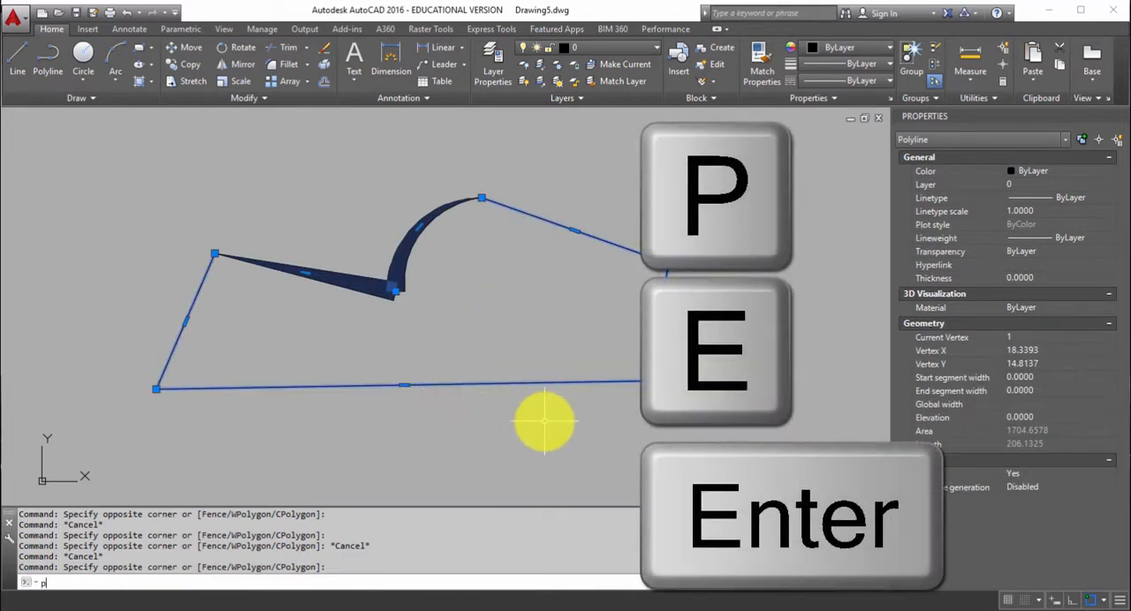
{"action": "type", "text": "PE"}
{"action": "key", "text": "Return"}
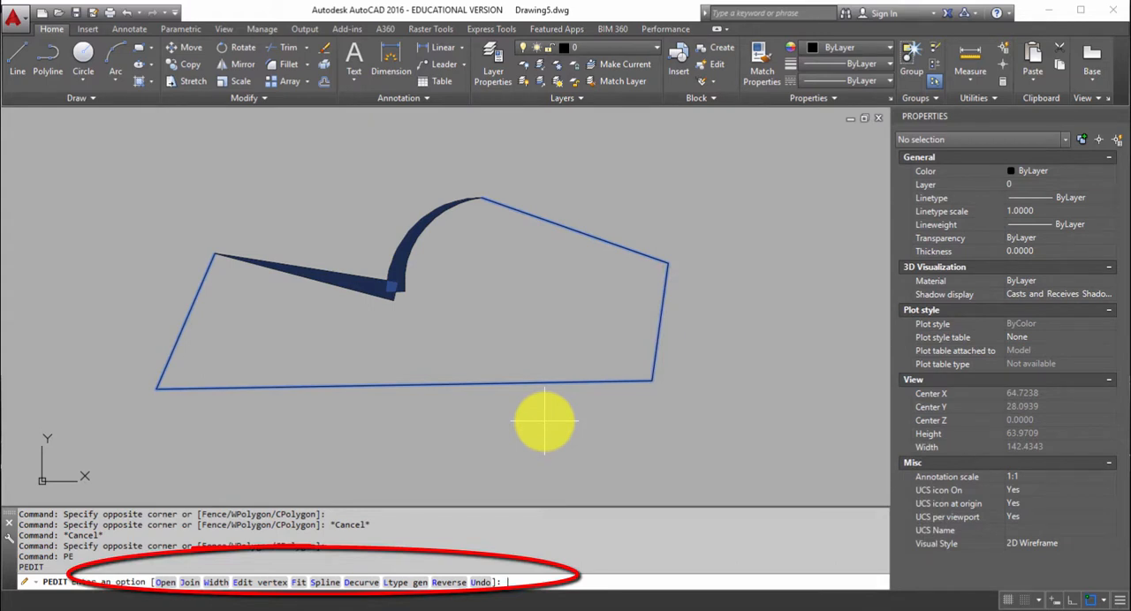
{"action": "type", "text": "w"}
{"action": "key", "text": "Return"}
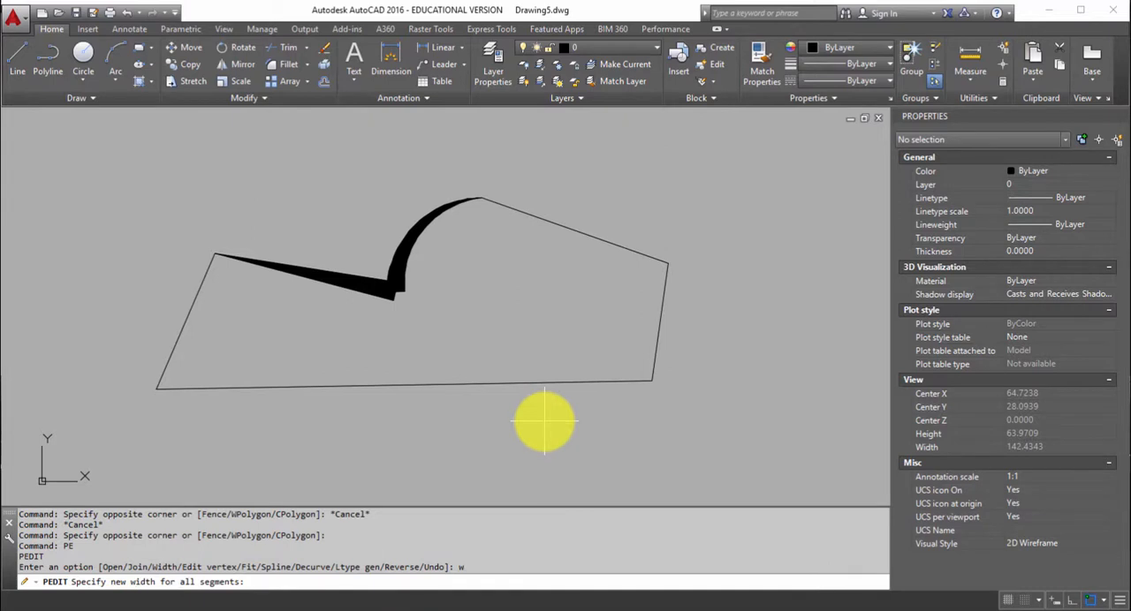
{"action": "type", "text": "2"}
{"action": "key", "text": "Return"}
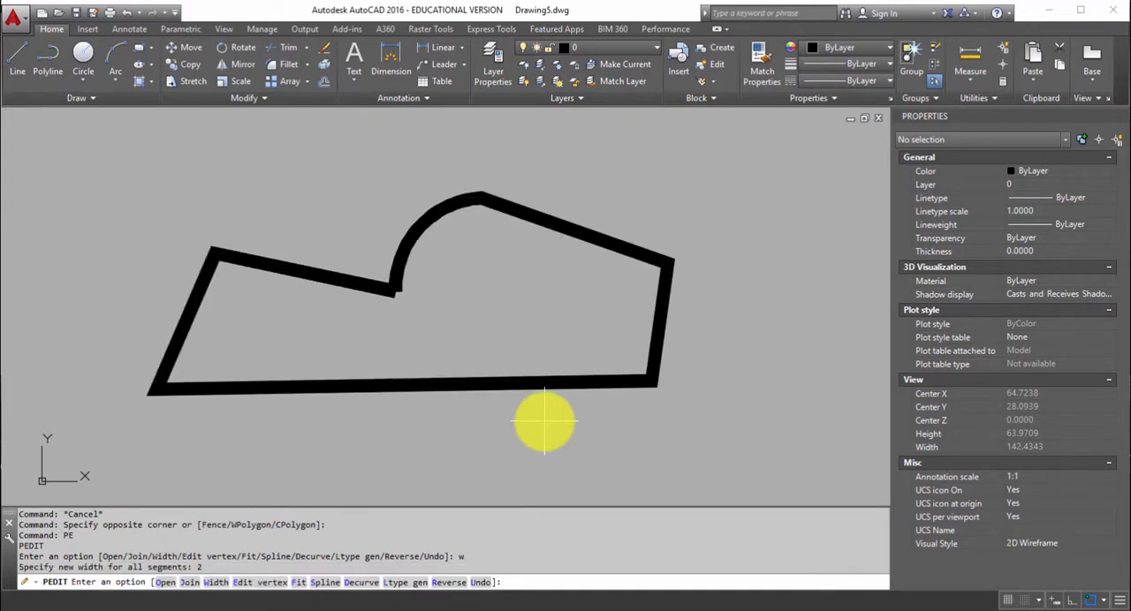
{"action": "key", "text": "Escape"}
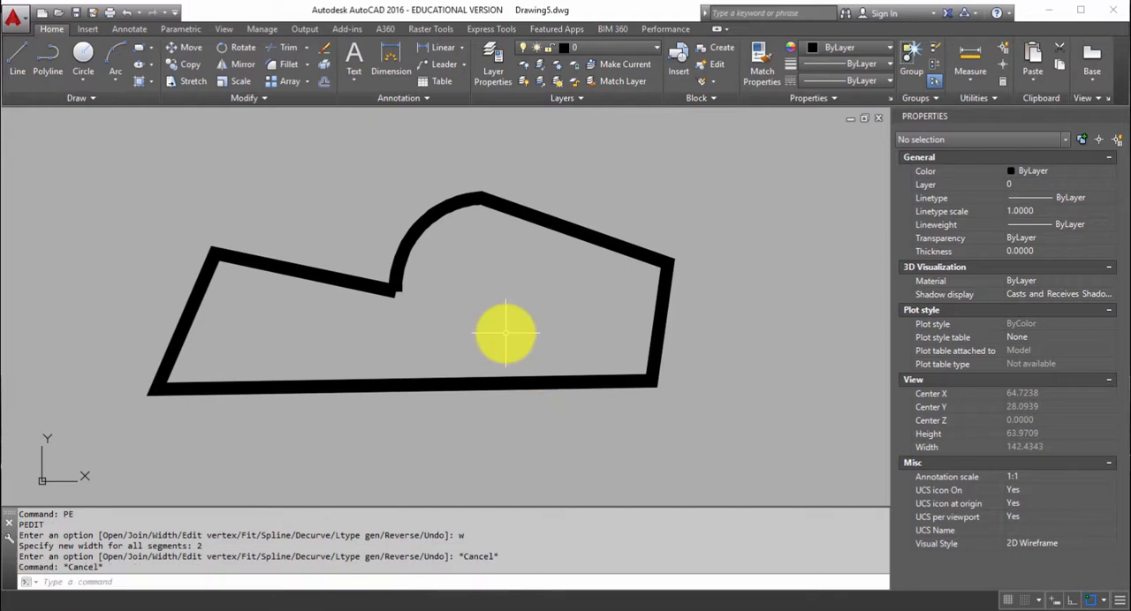
Explode the wide polyline into separate objects and select the base line to check that it is an individual line.
{"action": "left_click", "coordinate": [505, 333]}
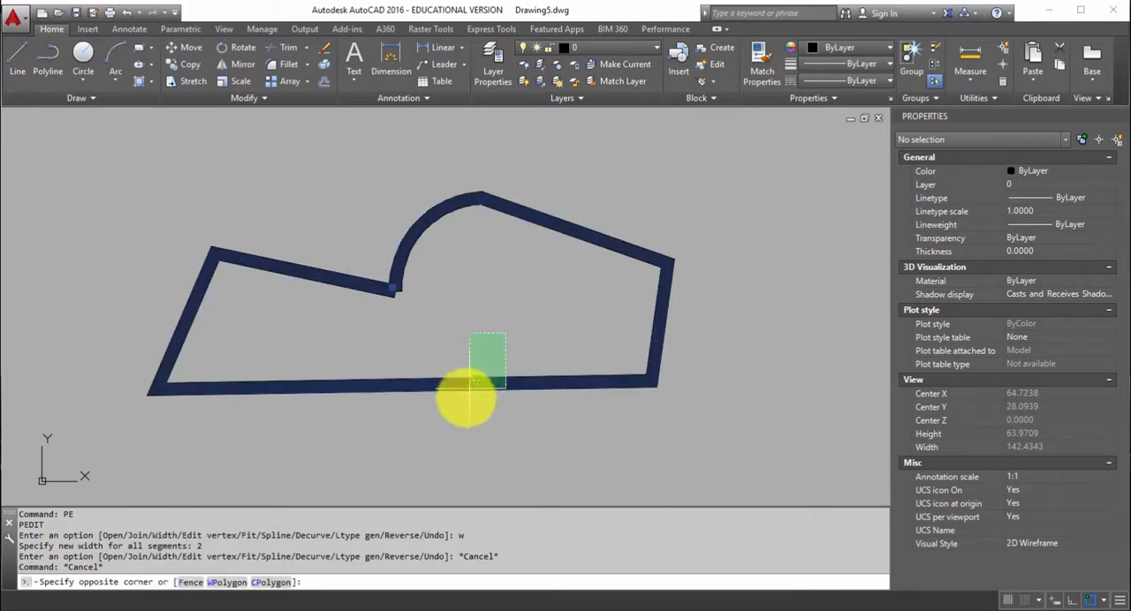
{"action": "left_click", "coordinate": [457, 412]}
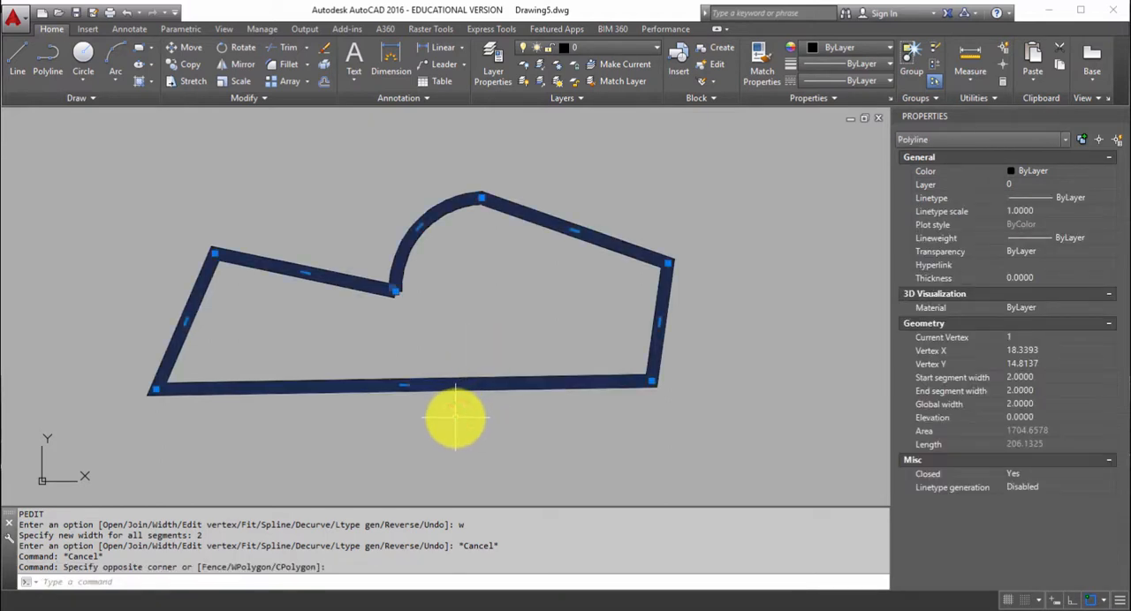
{"action": "type", "text": "x"}
{"action": "key", "text": "Return"}
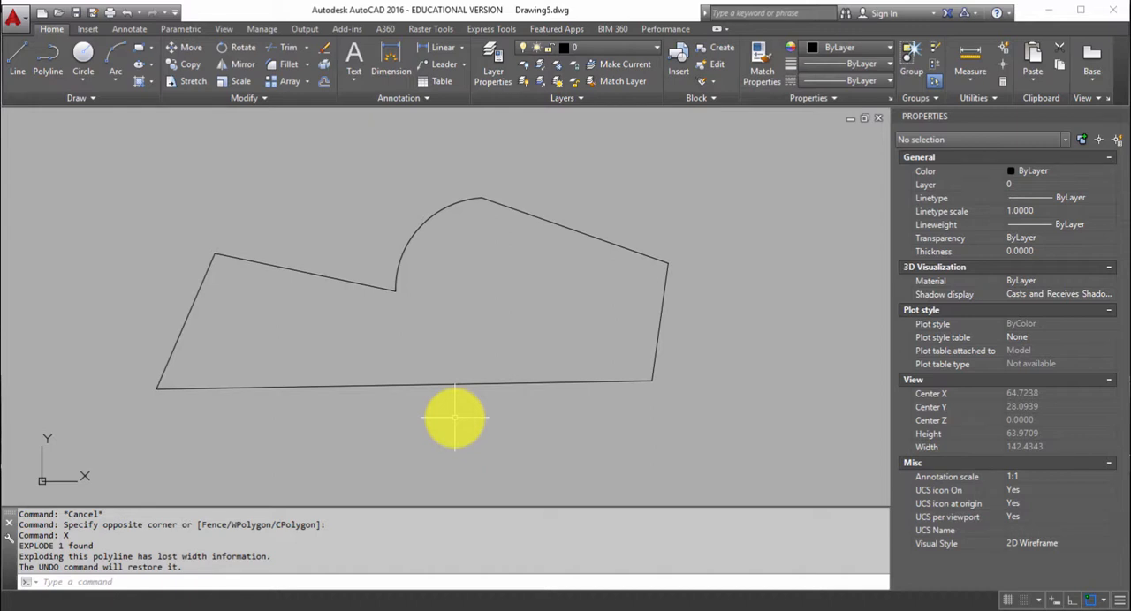
{"action": "left_click", "coordinate": [452, 385]}
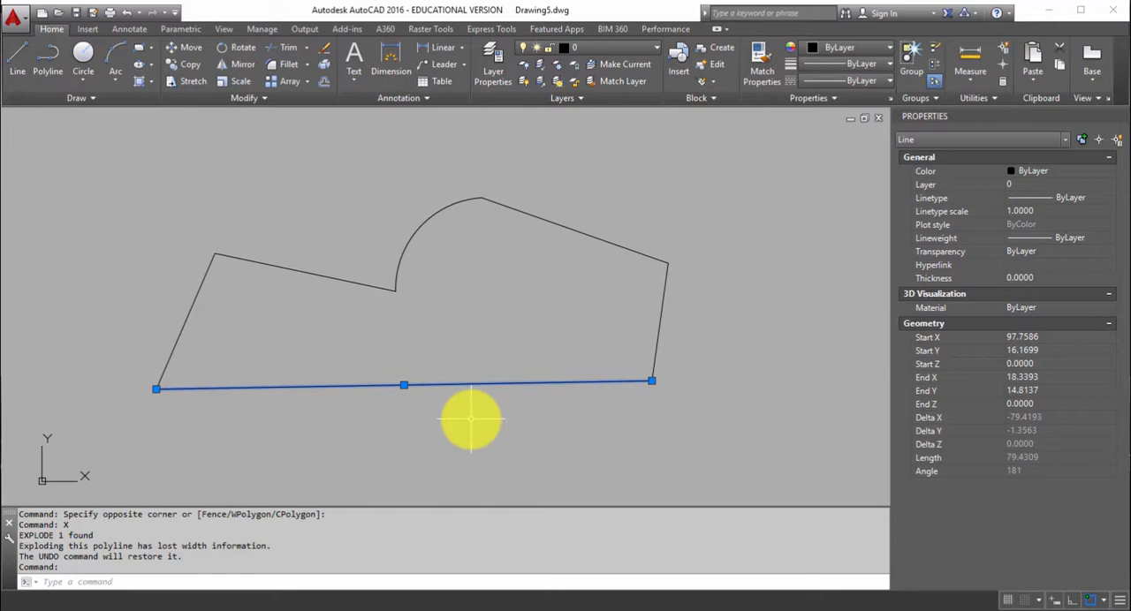
{"action": "key", "text": "Escape"}
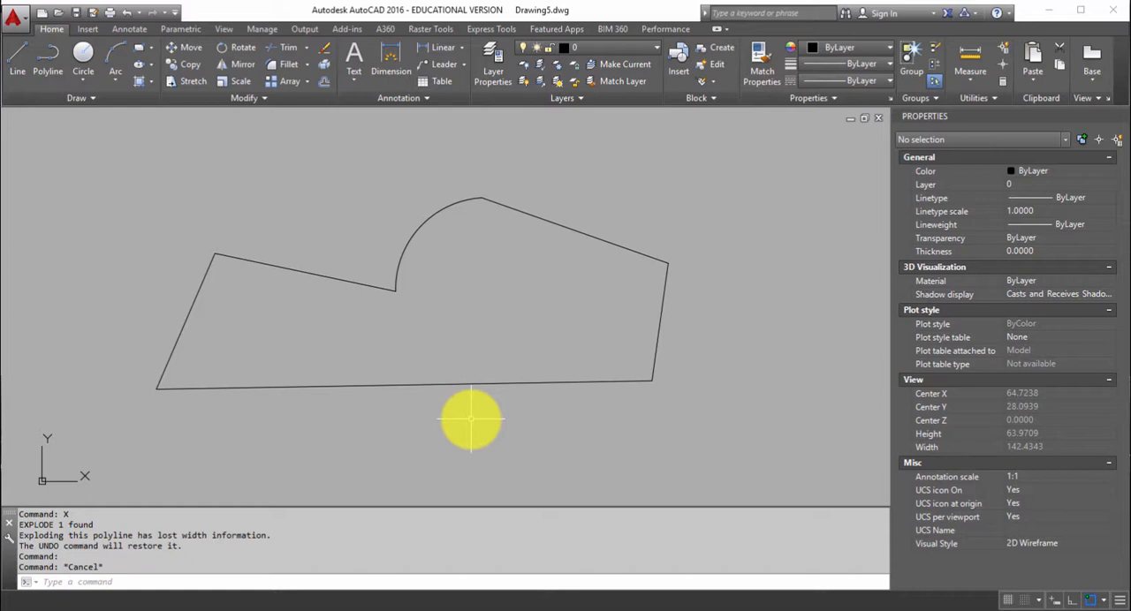
Convert one exploded line into a polyline with PEDIT and join all the outline's pieces to it.
{"action": "type", "text": "PE"}
{"action": "key", "text": "Return"}
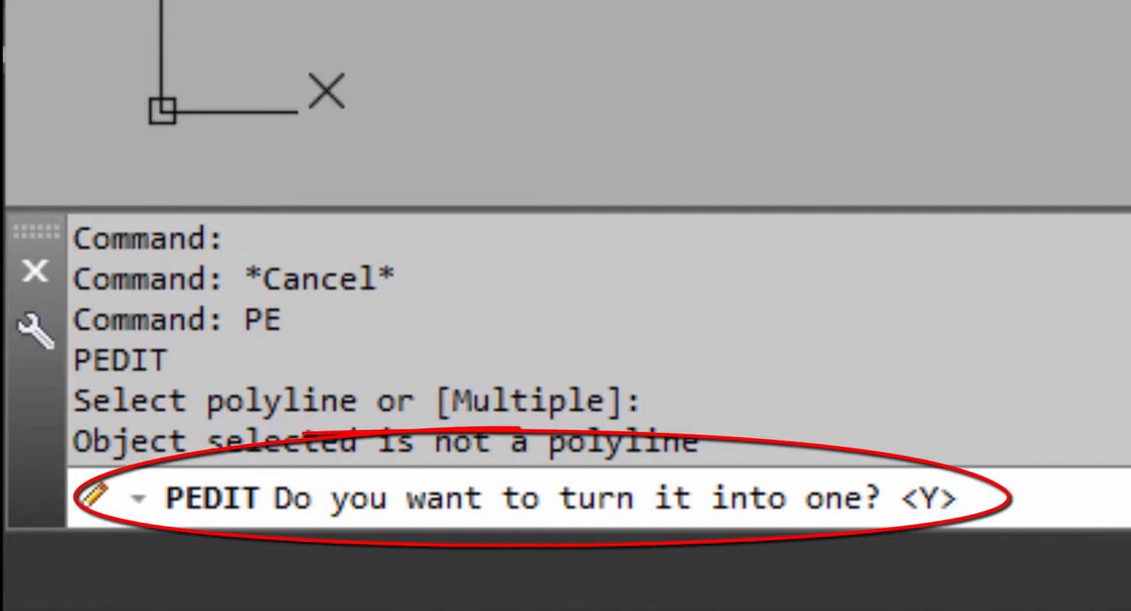
{"action": "type", "text": "y"}
{"action": "key", "text": "Return"}
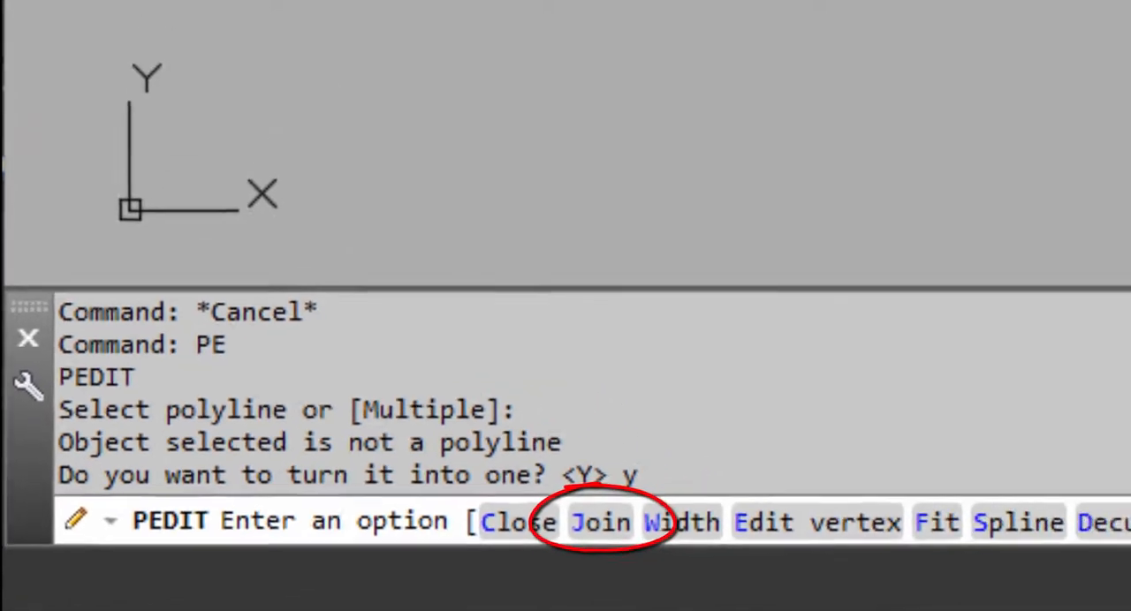
{"action": "type", "text": "j"}
{"action": "key", "text": "Return"}
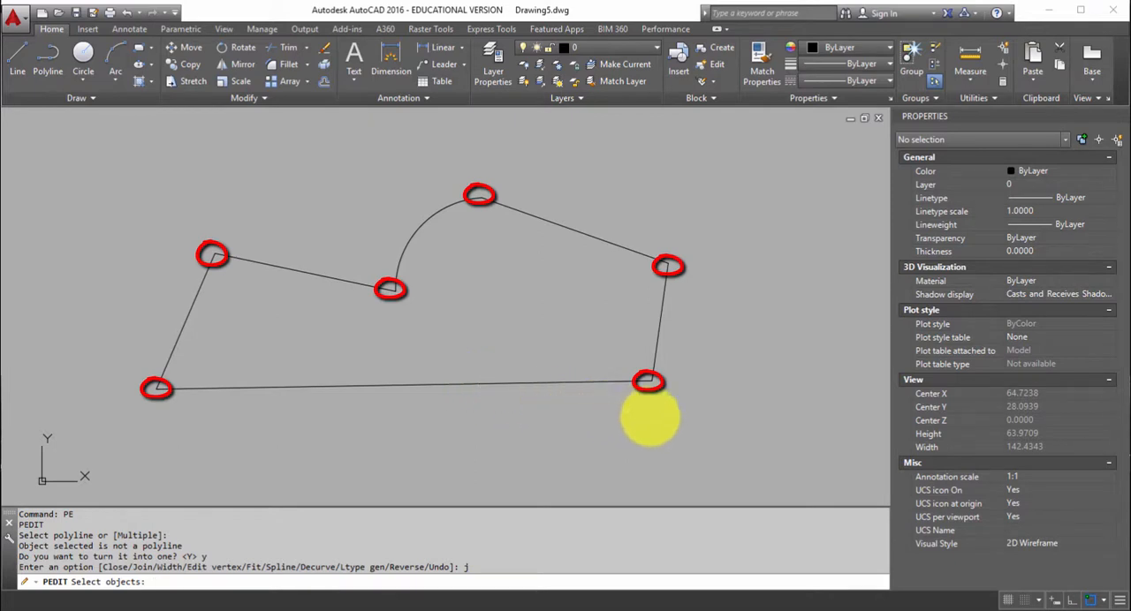
{"action": "left_click", "coordinate": [715, 429]}
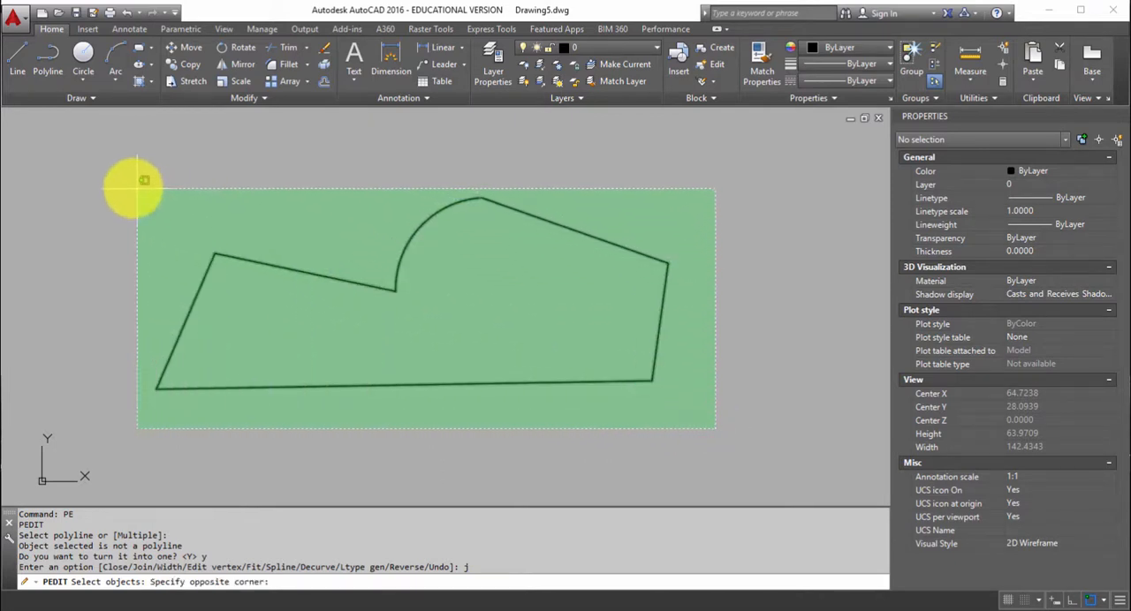
{"action": "left_click", "coordinate": [122, 182]}
{"action": "key", "text": "Return"}
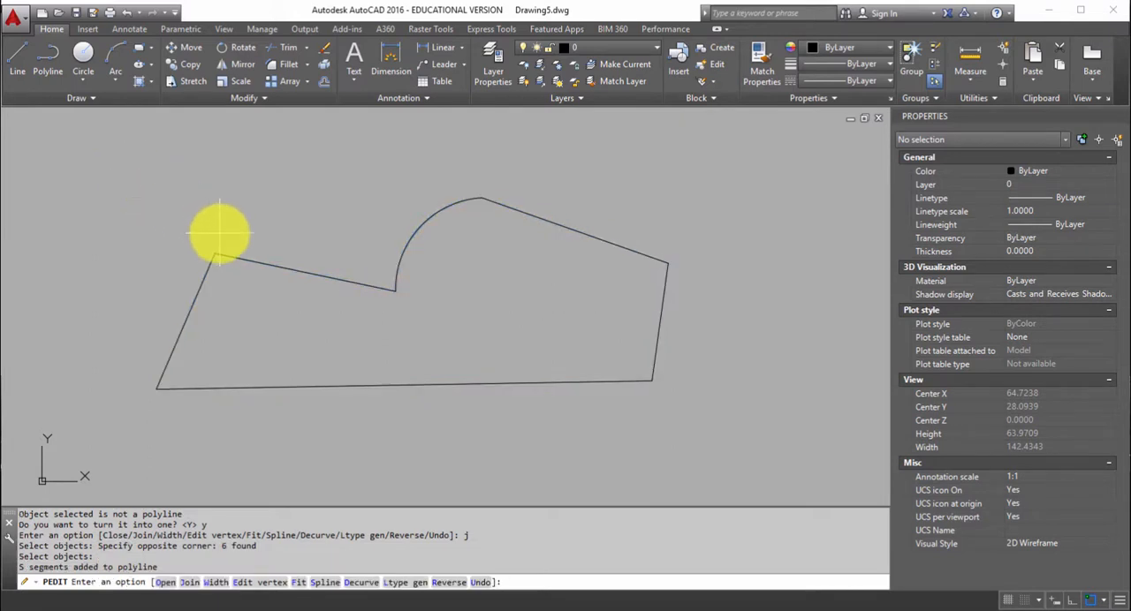
{"action": "key", "text": "Return"}
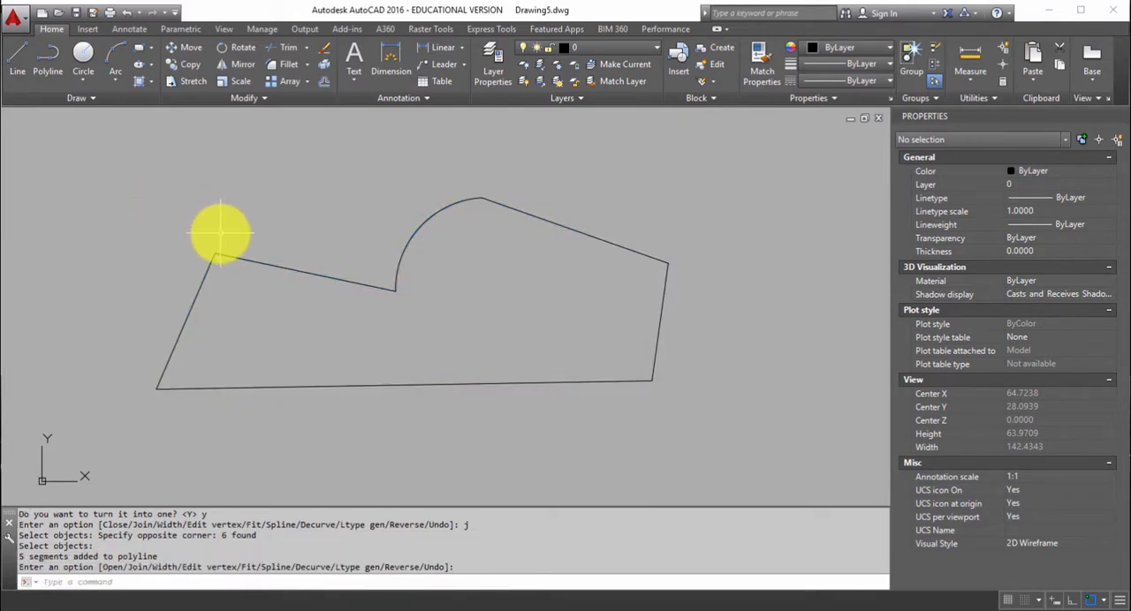
Set the joined polyline's global width to 3 and deselect it.
{"action": "left_click", "coordinate": [239, 257]}
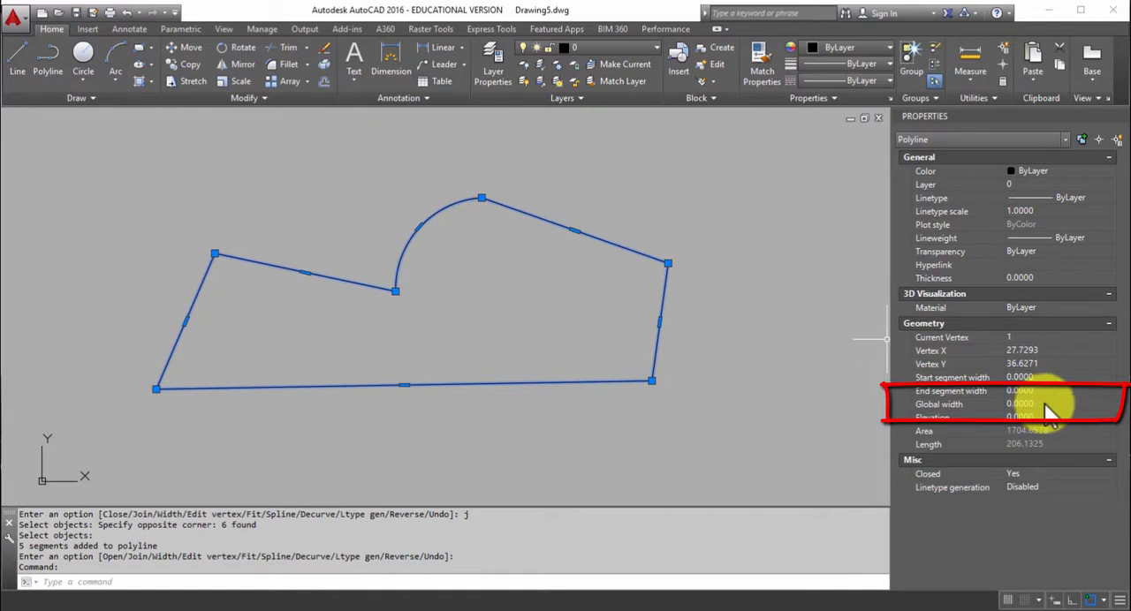
{"action": "left_click", "coordinate": [1045, 403]}
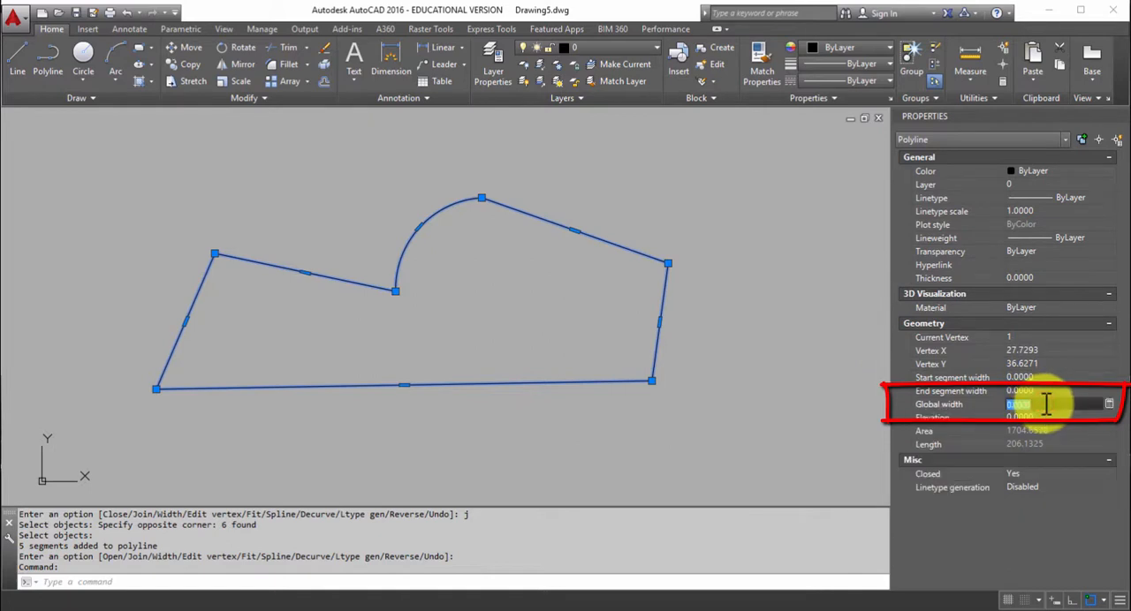
{"action": "type", "text": "3"}
{"action": "key", "text": "Return"}
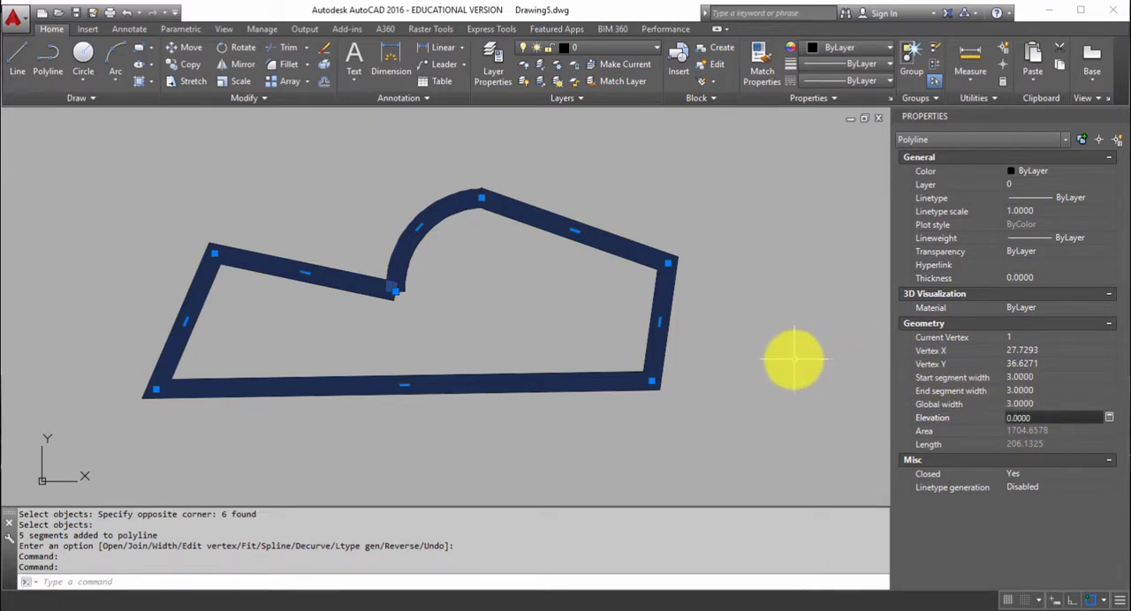
{"action": "left_click", "coordinate": [777, 371]}
{"action": "key", "text": "Escape"}
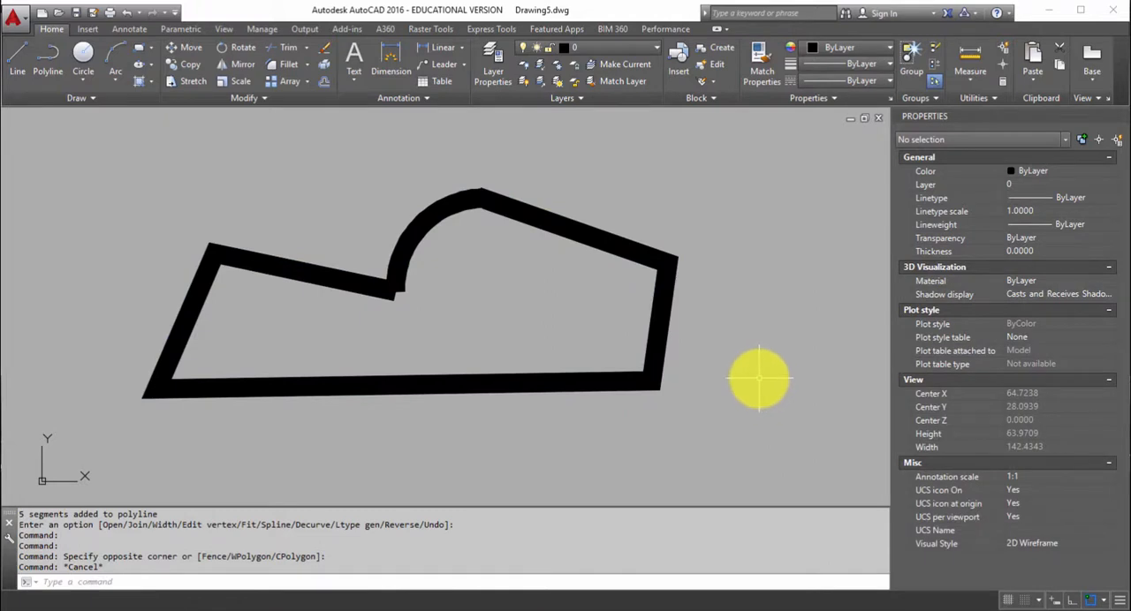
Create an associative rectangular array of the wide polyline with the default 4 columns and 3 rows.
{"action": "scroll", "coordinate": [768, 382], "scroll_direction": "down", "scroll_amount": 6}
{"action": "mouse_move", "coordinate": [771, 378]}
{"action": "middle_mouse_down"}
{"action": "mouse_move", "coordinate": [565, 356]}
{"action": "mouse_move", "coordinate": [313, 359]}
{"action": "middle_mouse_up"}
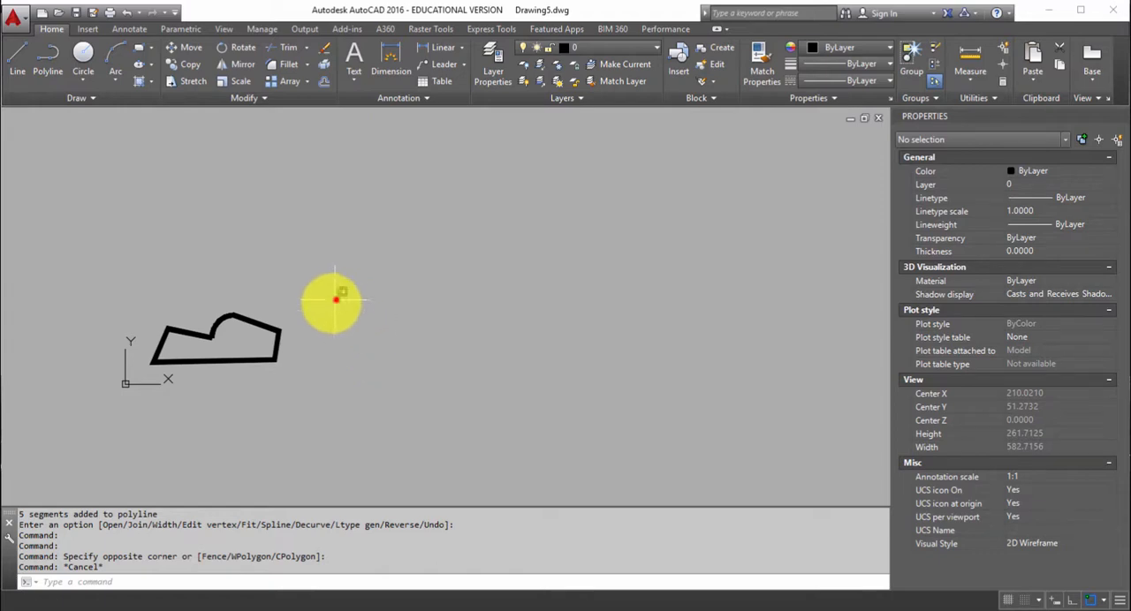
{"action": "left_click", "coordinate": [338, 298]}
{"action": "left_click", "coordinate": [263, 375]}
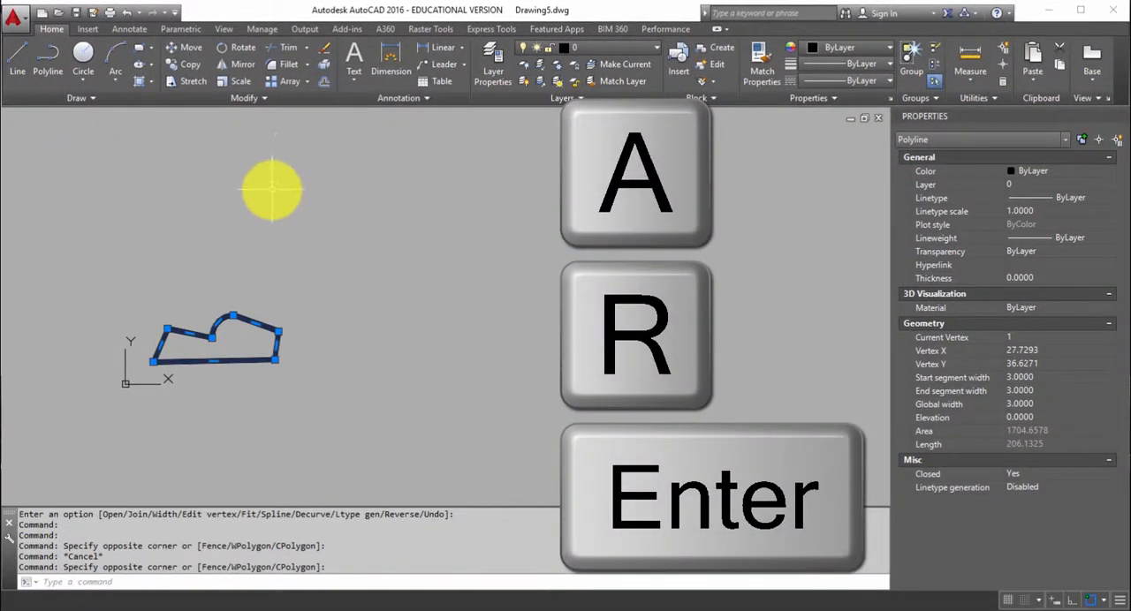
{"action": "type", "text": "ar"}
{"action": "key", "text": "Return"}
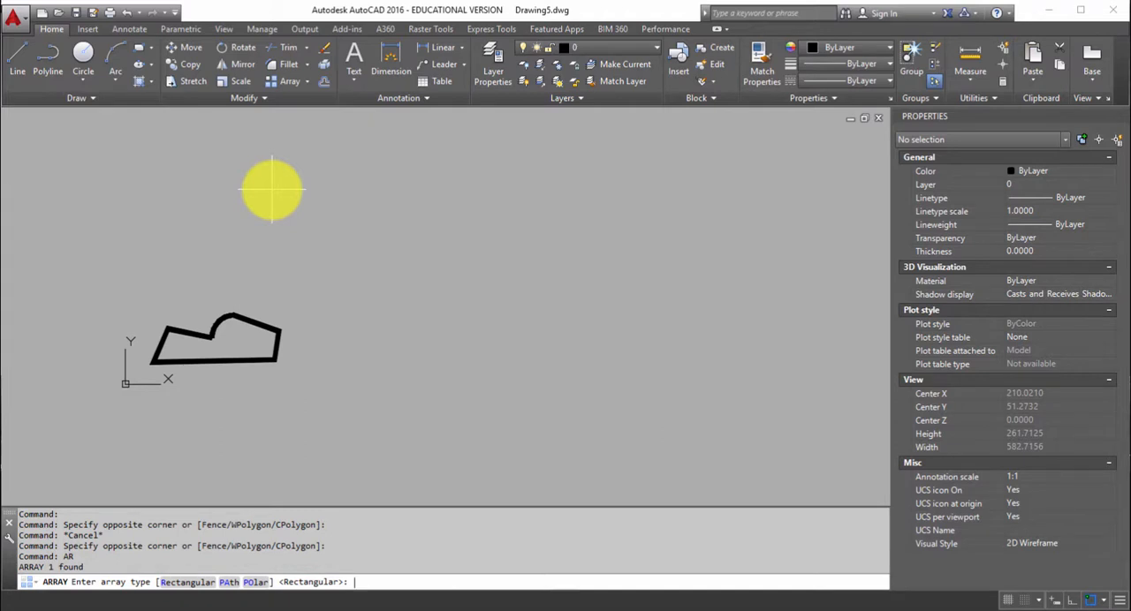
{"action": "key", "text": "Return"}
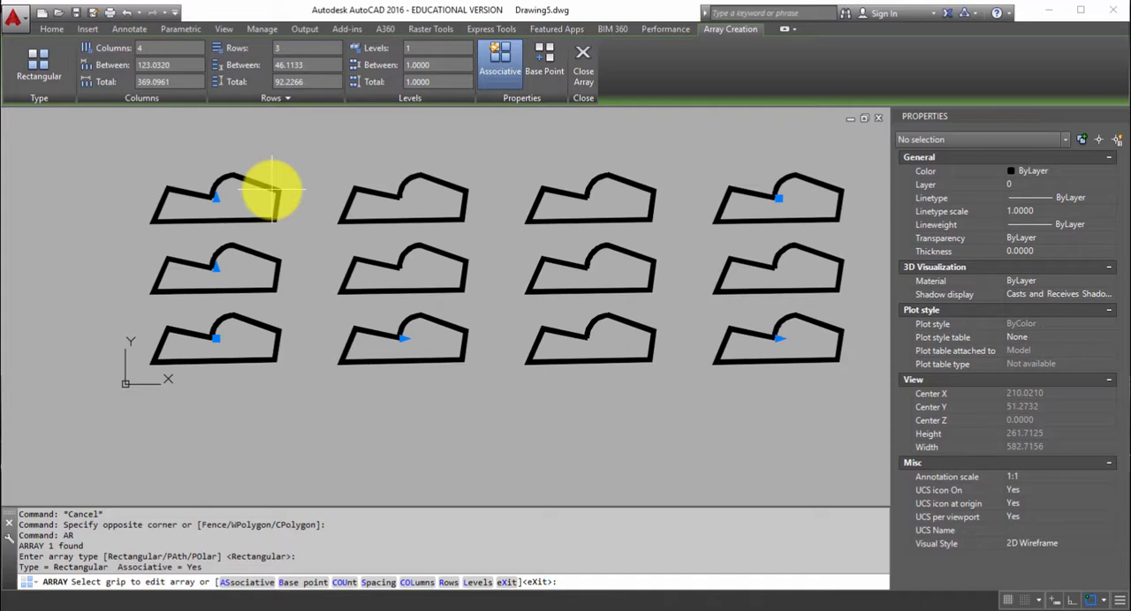
Select the rectangular array and stretch its column count to 9 in the drawing.
{"action": "left_click", "coordinate": [378, 309]}
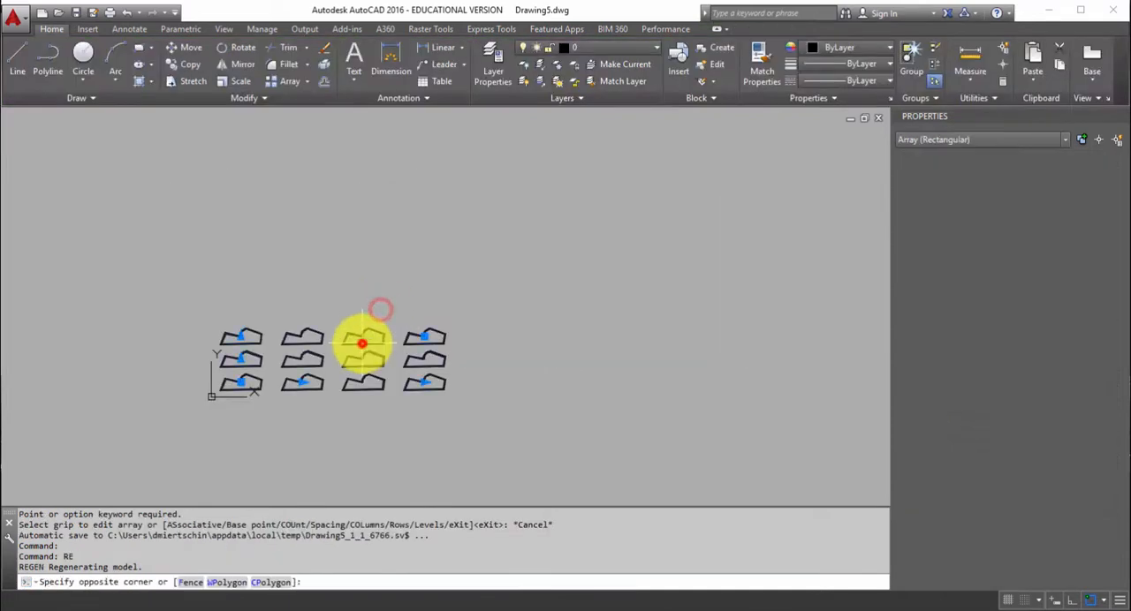
{"action": "left_click", "coordinate": [360, 341]}
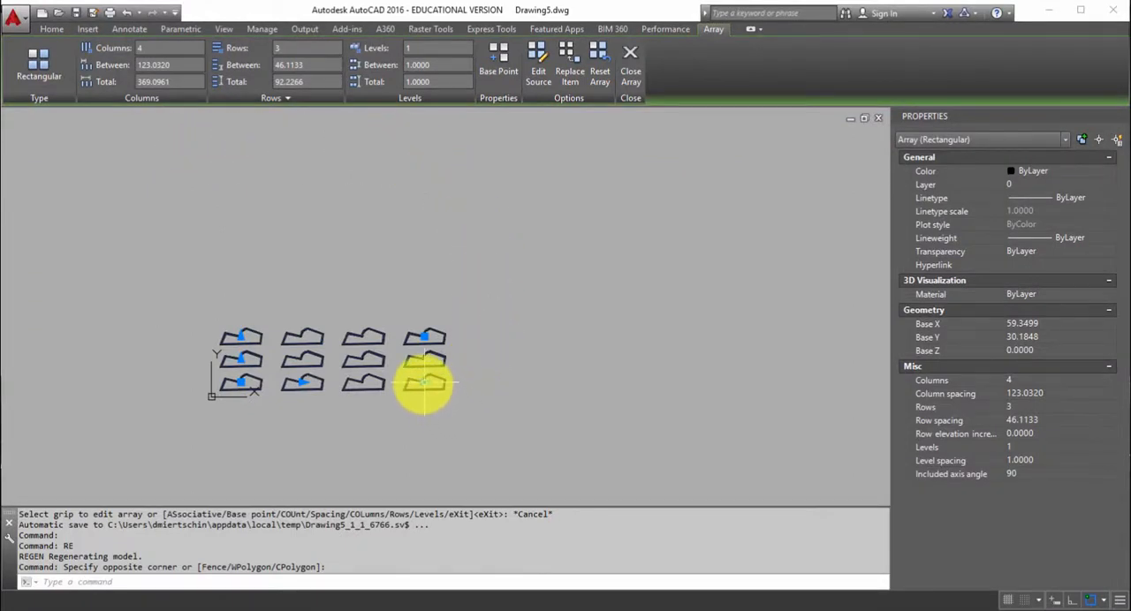
{"action": "left_click", "coordinate": [425, 383]}
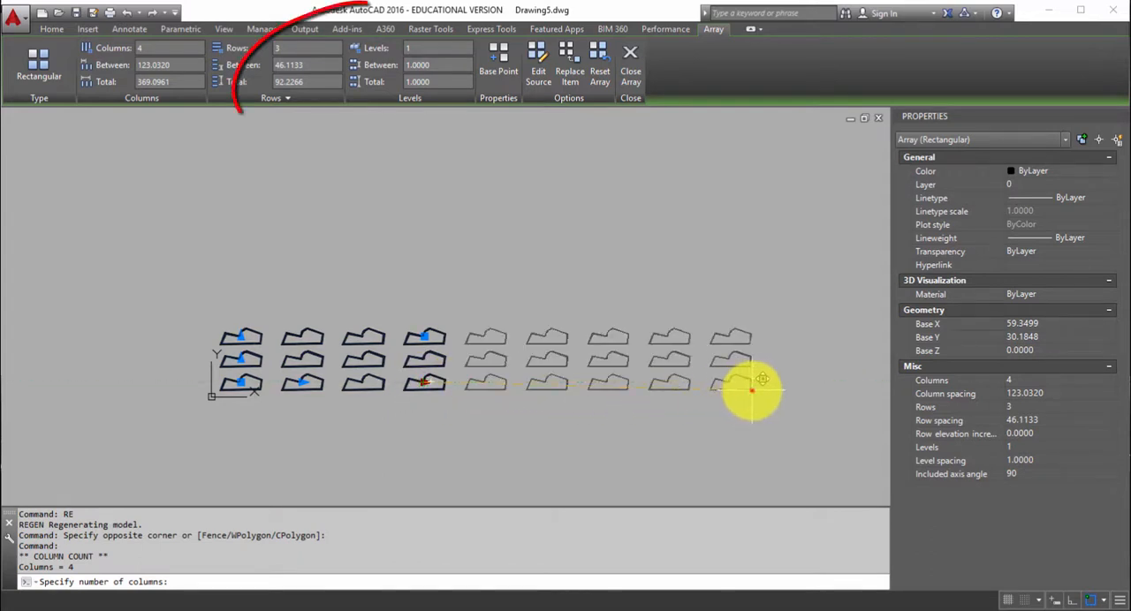
{"action": "left_click", "coordinate": [752, 389]}
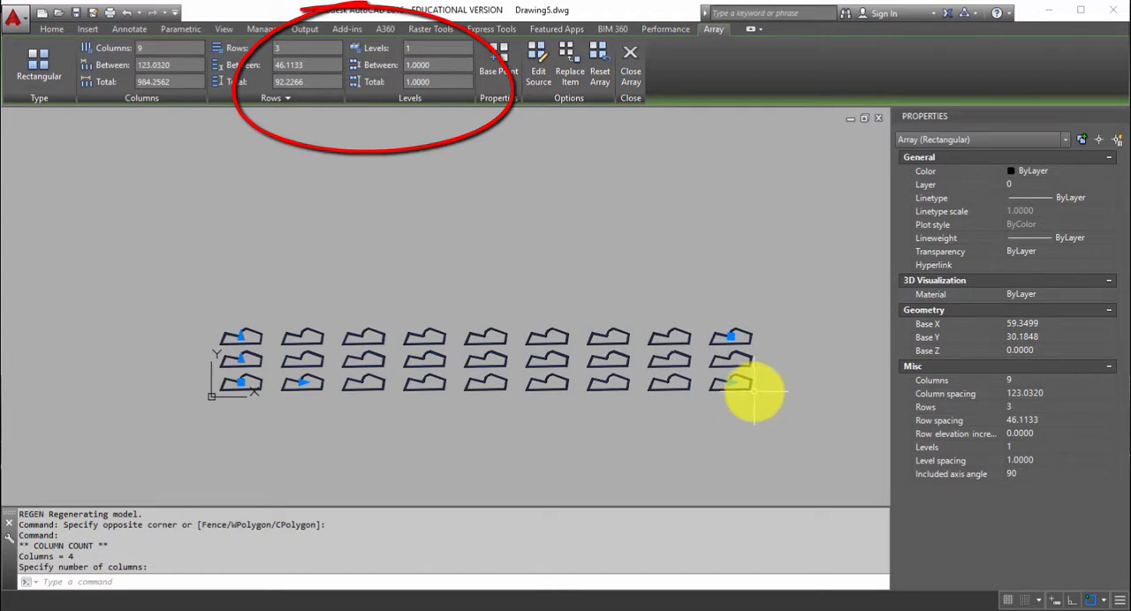
Stretch the array's row count to 7 and shrink its column count to 3 in the drawing.
{"action": "left_click", "coordinate": [240, 336]}
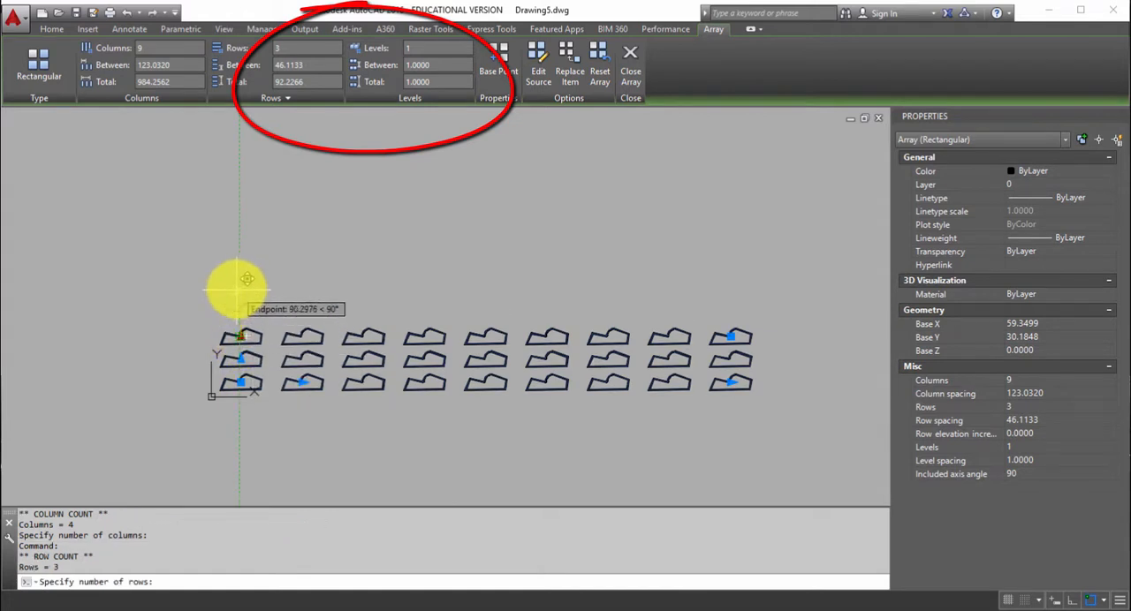
{"action": "left_click", "coordinate": [231, 239]}
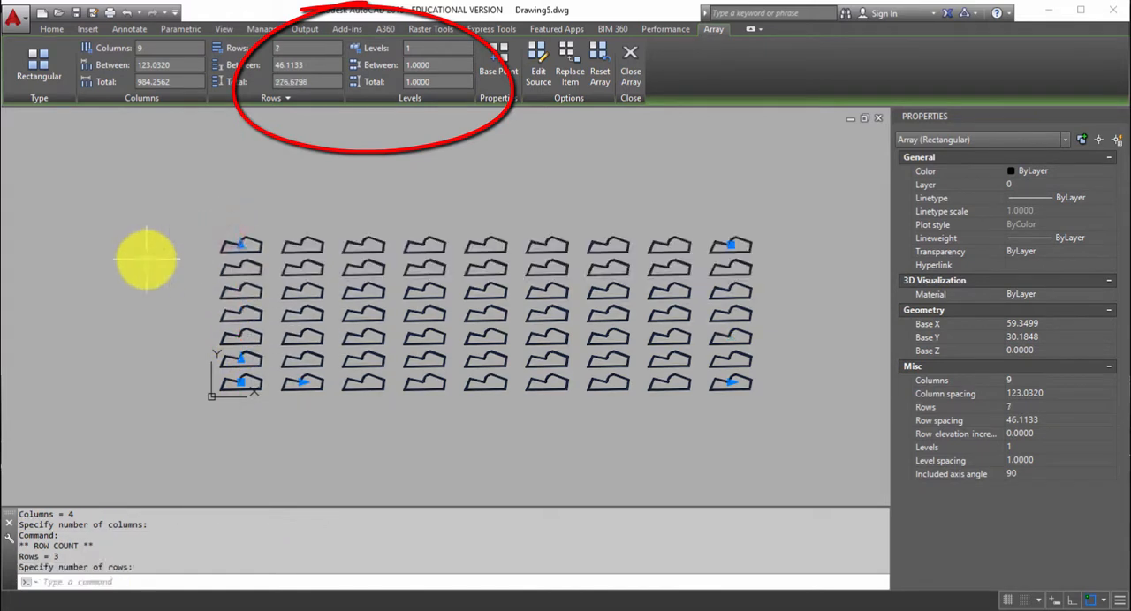
{"action": "left_click", "coordinate": [730, 382]}
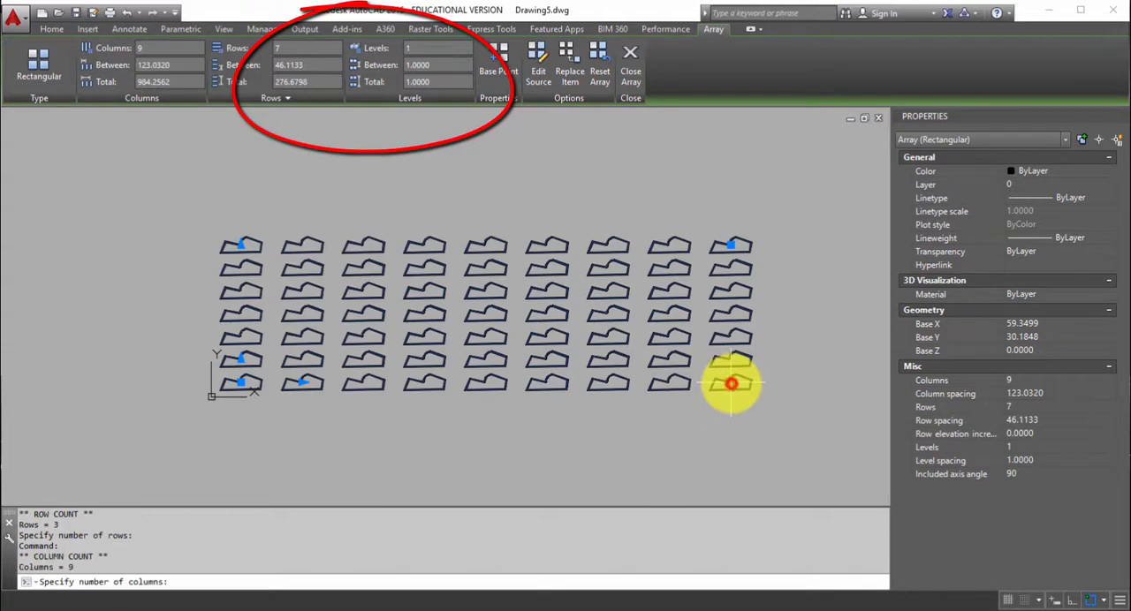
{"action": "left_click", "coordinate": [397, 374]}
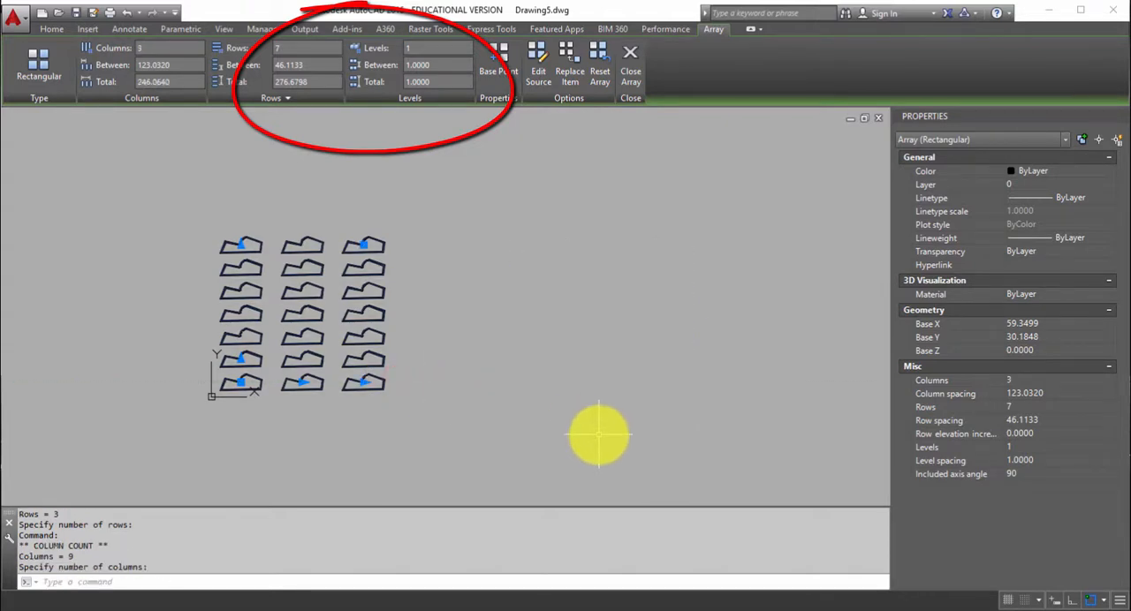
Adjust the array's column spacing to about 287 and its row spacing to about 65.4 in the drawing.
{"action": "left_click", "coordinate": [301, 383]}
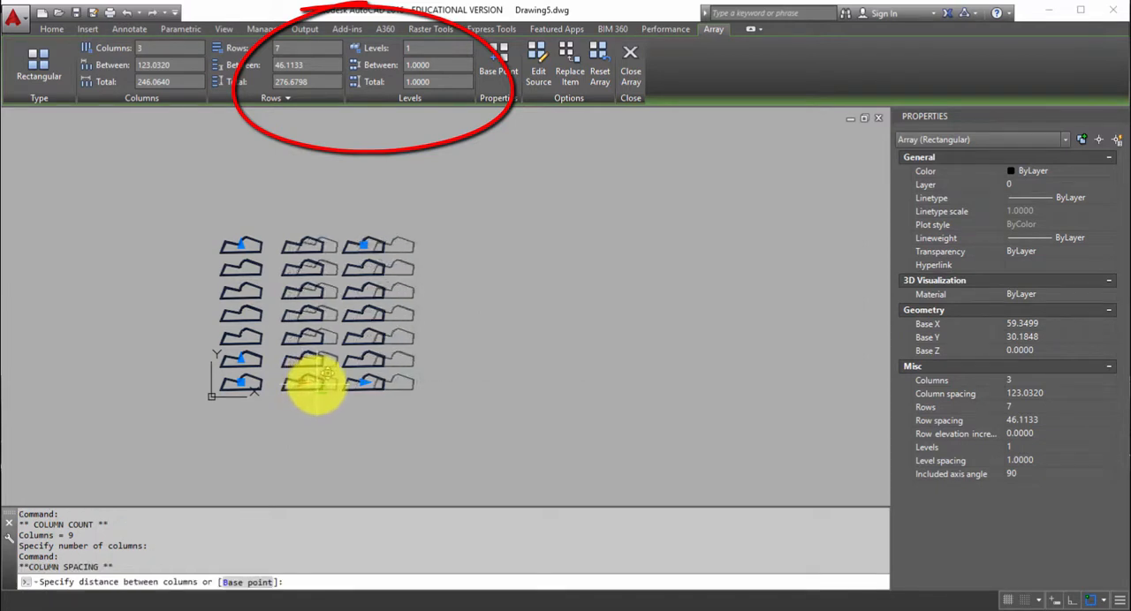
{"action": "left_click", "coordinate": [384, 382]}
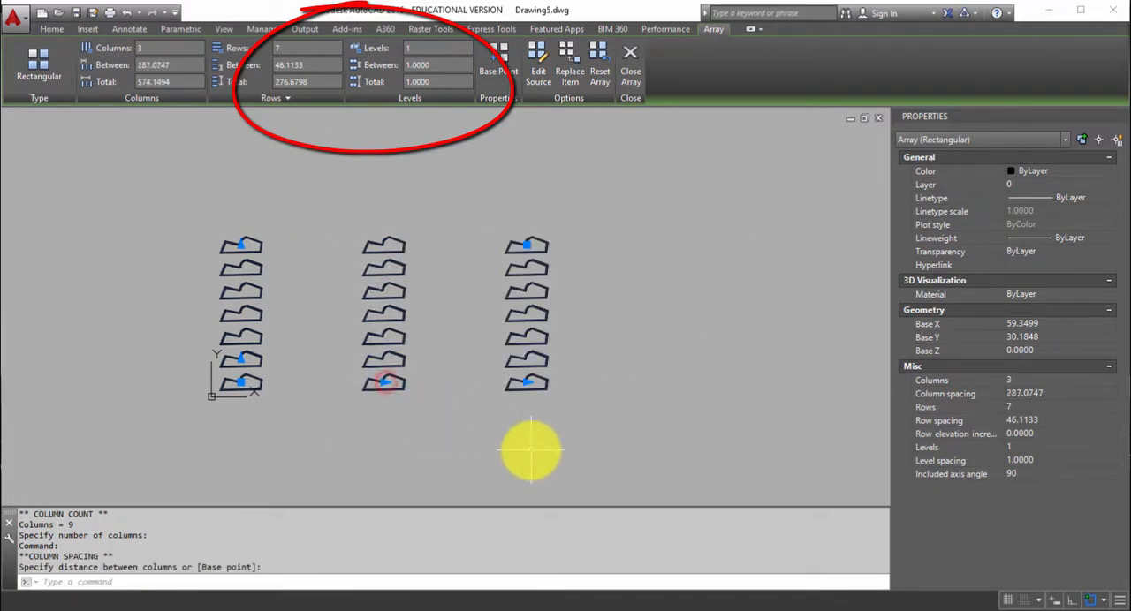
{"action": "left_click", "coordinate": [243, 361]}
{"action": "left_click", "coordinate": [241, 351]}
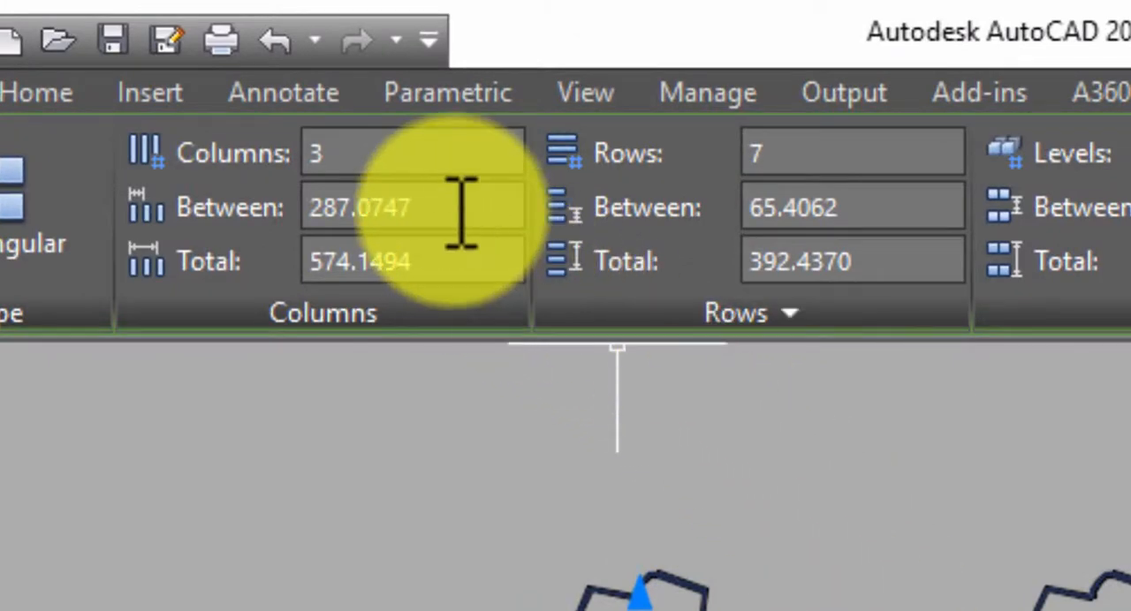
Set the array to 4 columns with exactly 280 between columns.
{"action": "left_click", "coordinate": [421, 152]}
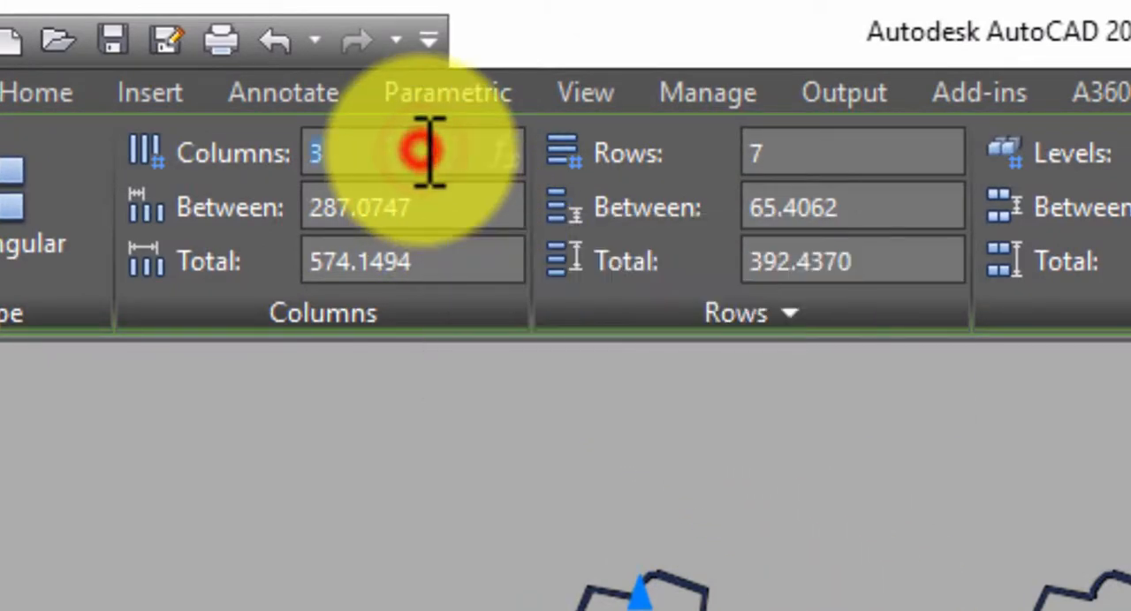
{"action": "type", "text": "4"}
{"action": "key", "text": "Return"}
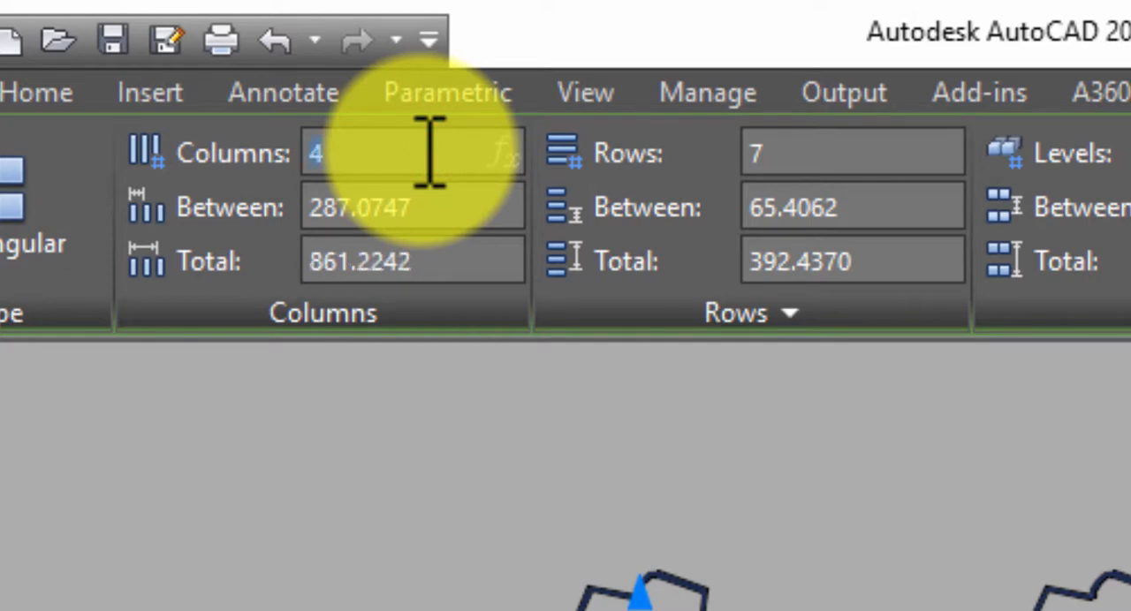
{"action": "left_click", "coordinate": [438, 199]}
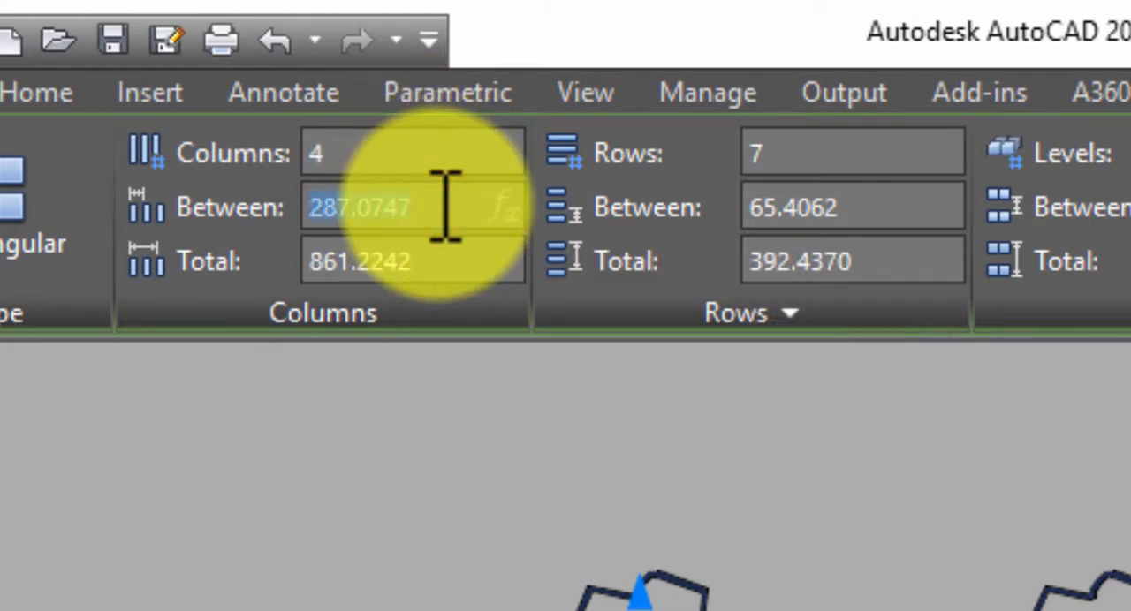
{"action": "type", "text": "280"}
{"action": "key", "text": "Return"}
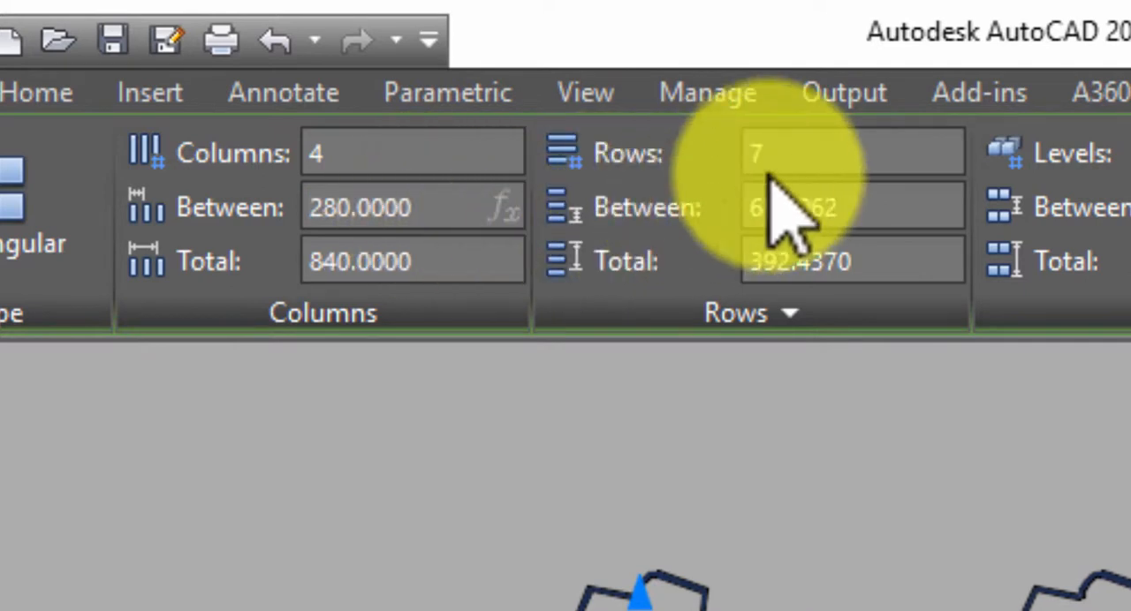
Set the array to 6 rows with 70 between rows and finish editing the array.
{"action": "left_click", "coordinate": [804, 156]}
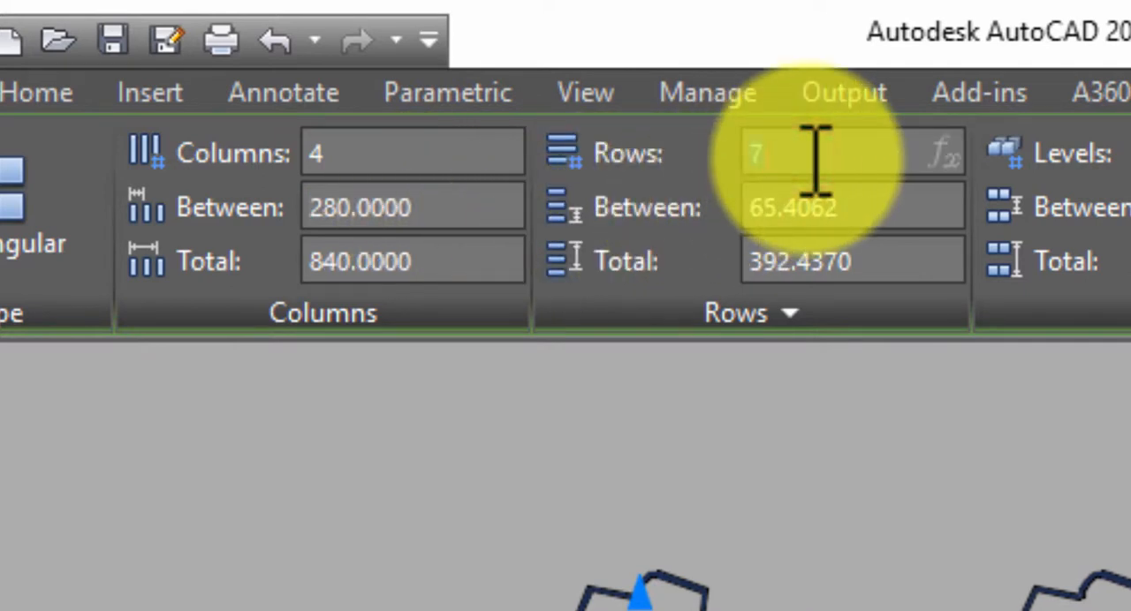
{"action": "type", "text": "6"}
{"action": "key", "text": "Return"}
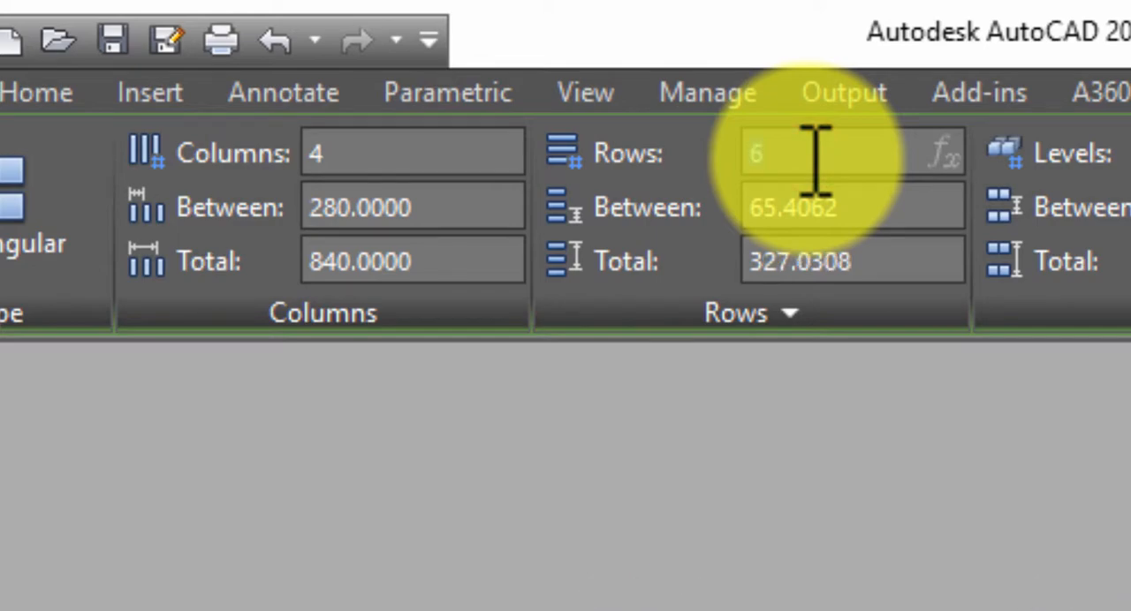
{"action": "left_click", "coordinate": [890, 202]}
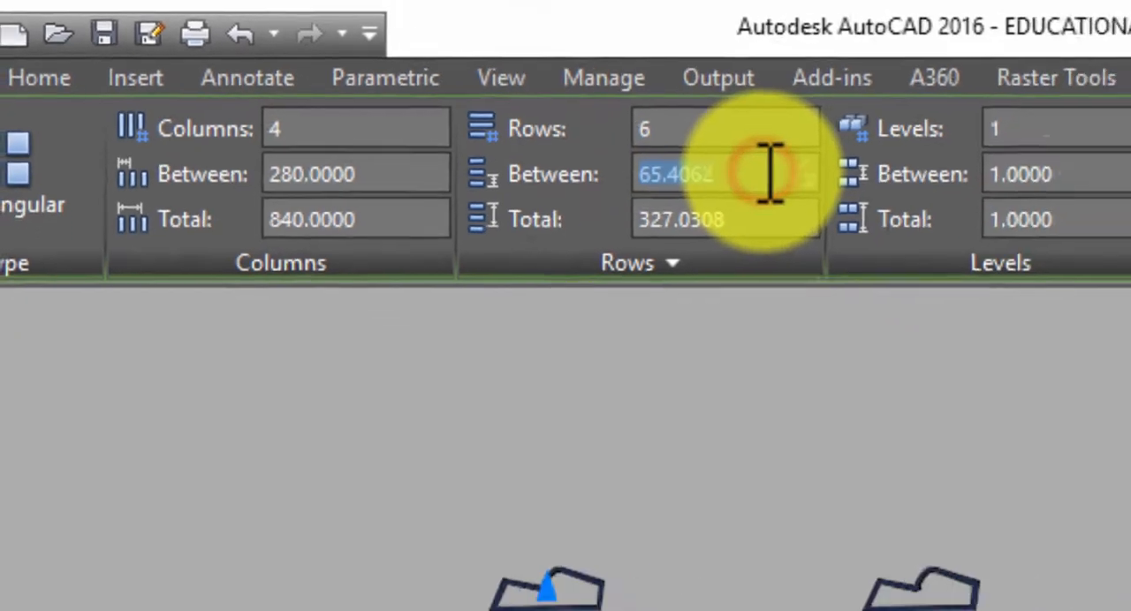
{"action": "type", "text": "70"}
{"action": "key", "text": "Return"}
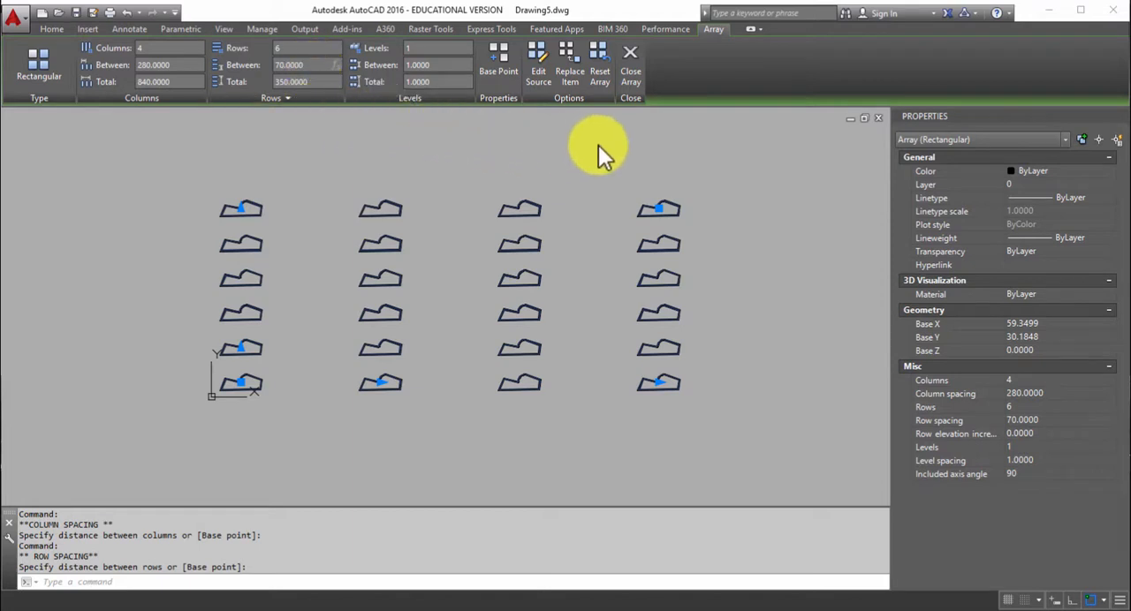
{"action": "left_click", "coordinate": [638, 74]}
{"action": "scroll", "coordinate": [624, 297], "scroll_direction": "down", "scroll_amount": 2}
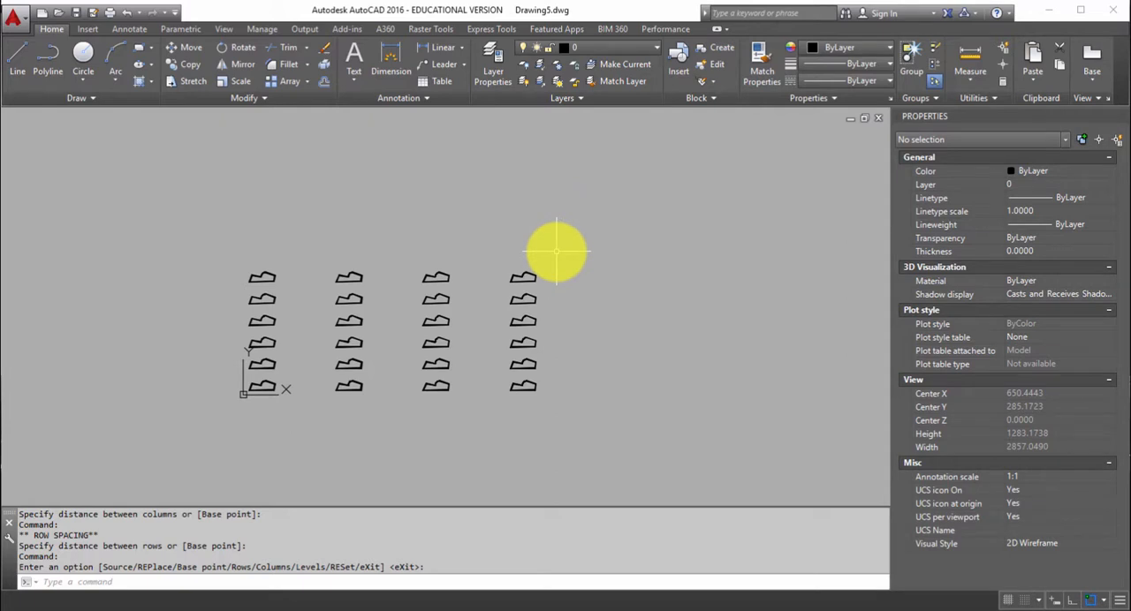
Explode the rectangular array into separate polylines.
{"action": "left_click", "coordinate": [527, 273]}
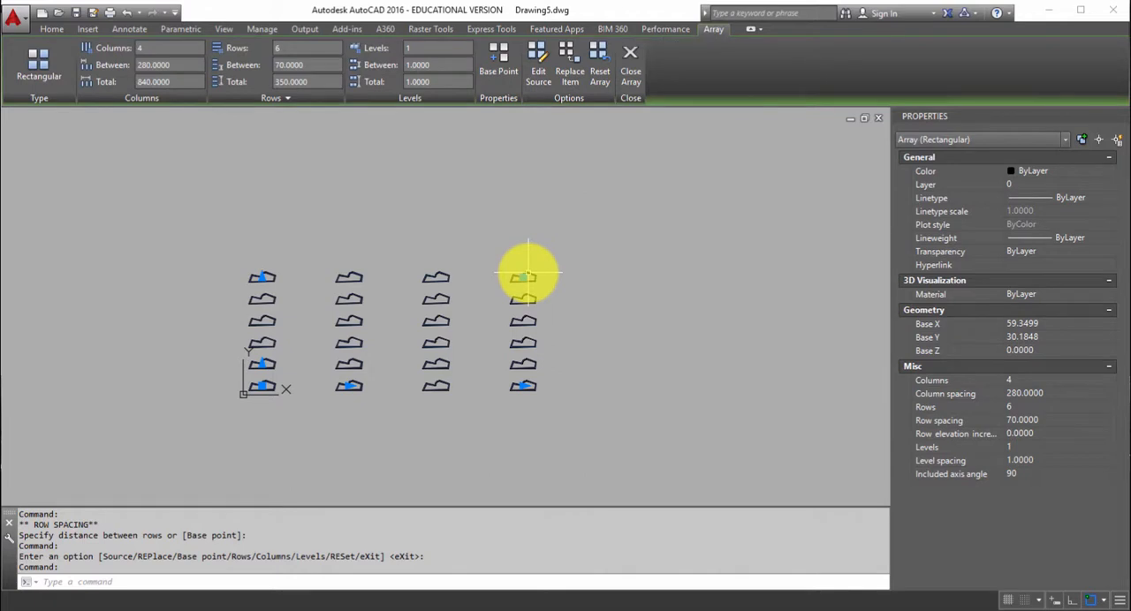
{"action": "type", "text": "x"}
{"action": "key", "text": "Return"}
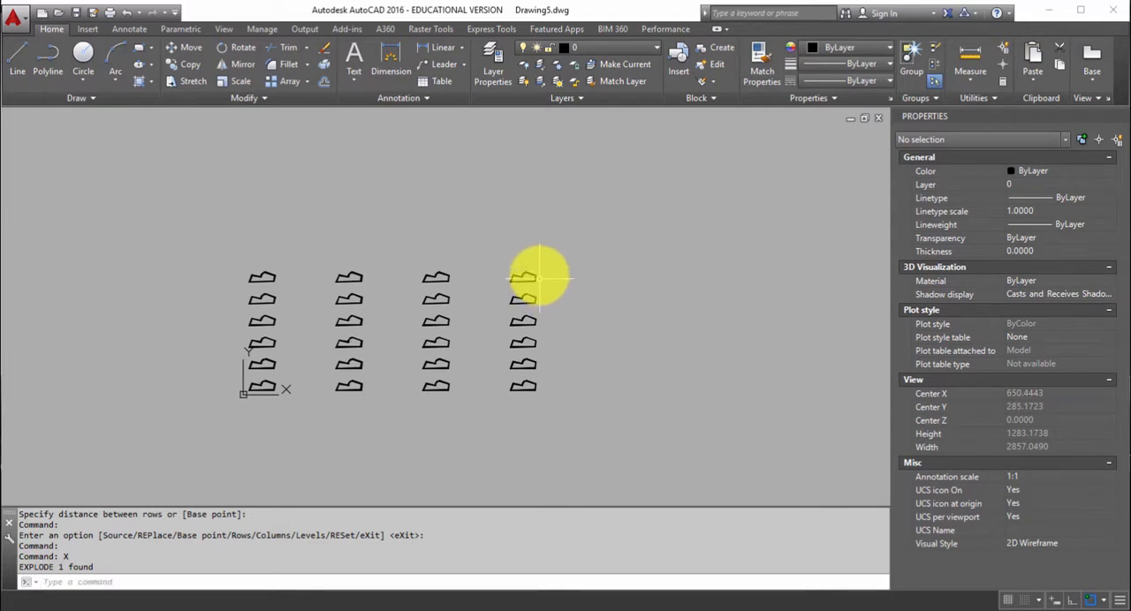
Move the top polyline of the rightmost column about 274 units to the right, clear of the other copies.
{"action": "scroll", "coordinate": [541, 281], "scroll_direction": "up", "scroll_amount": 6}
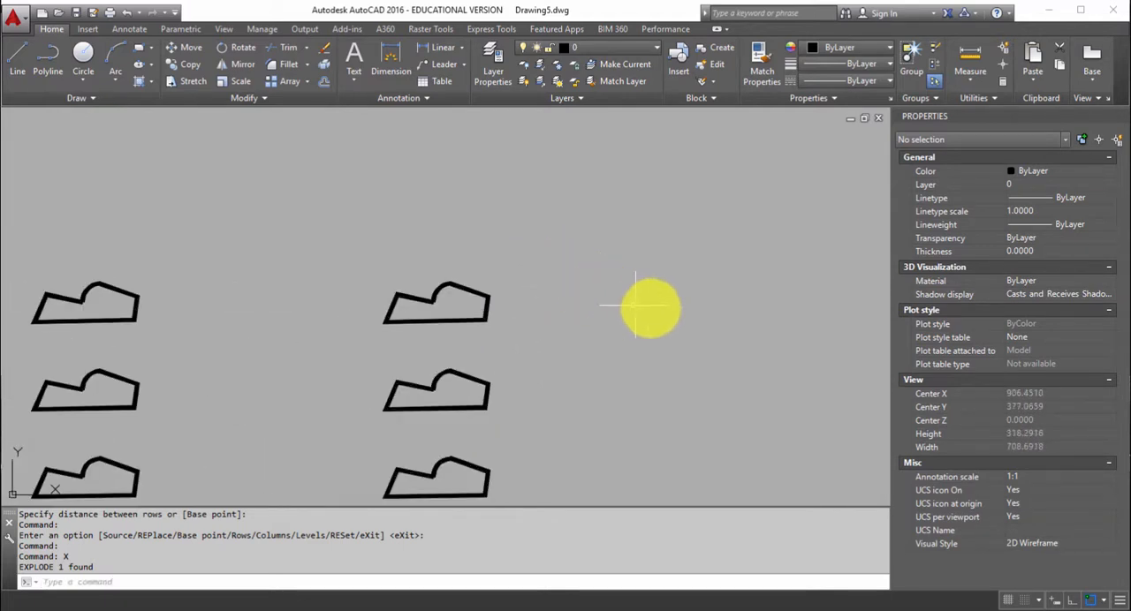
{"action": "middle_click_drag", "start_coordinate": [672, 314], "coordinate": [380, 350]}
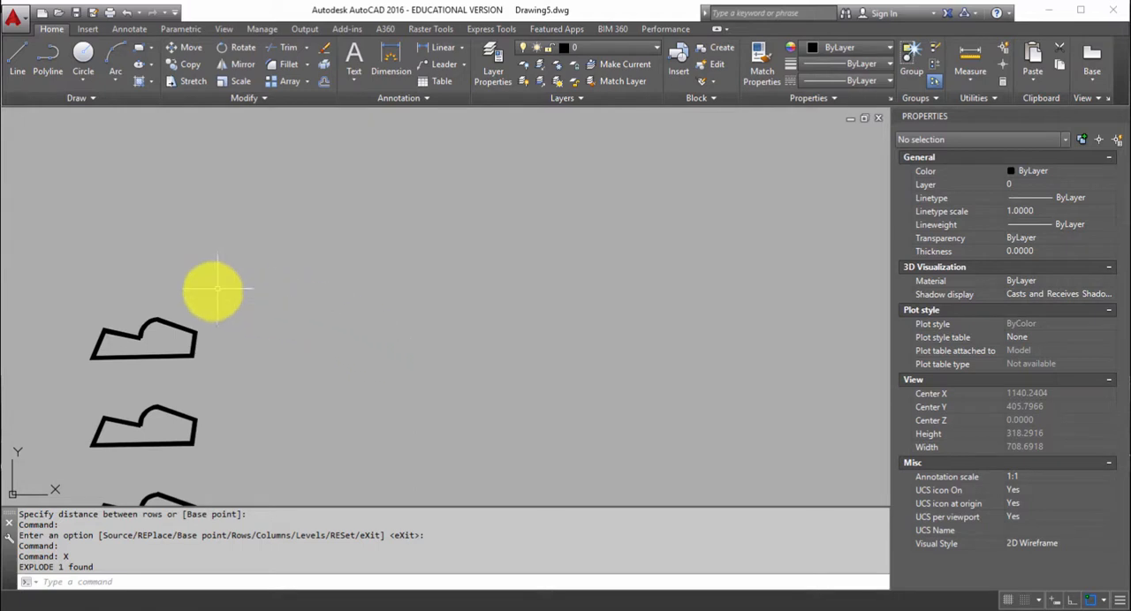
{"action": "left_click", "coordinate": [187, 320]}
{"action": "left_click", "coordinate": [175, 338]}
{"action": "type", "text": "m"}
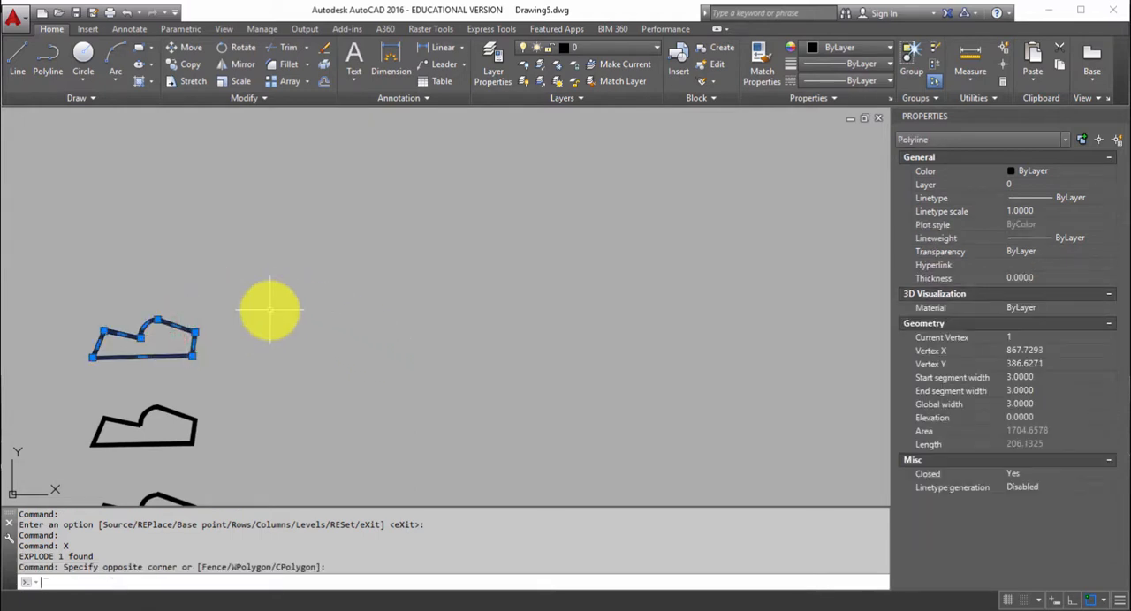
{"action": "key", "text": "Return"}
{"action": "left_click", "coordinate": [270, 308]}
{"action": "left_click", "coordinate": [610, 303]}
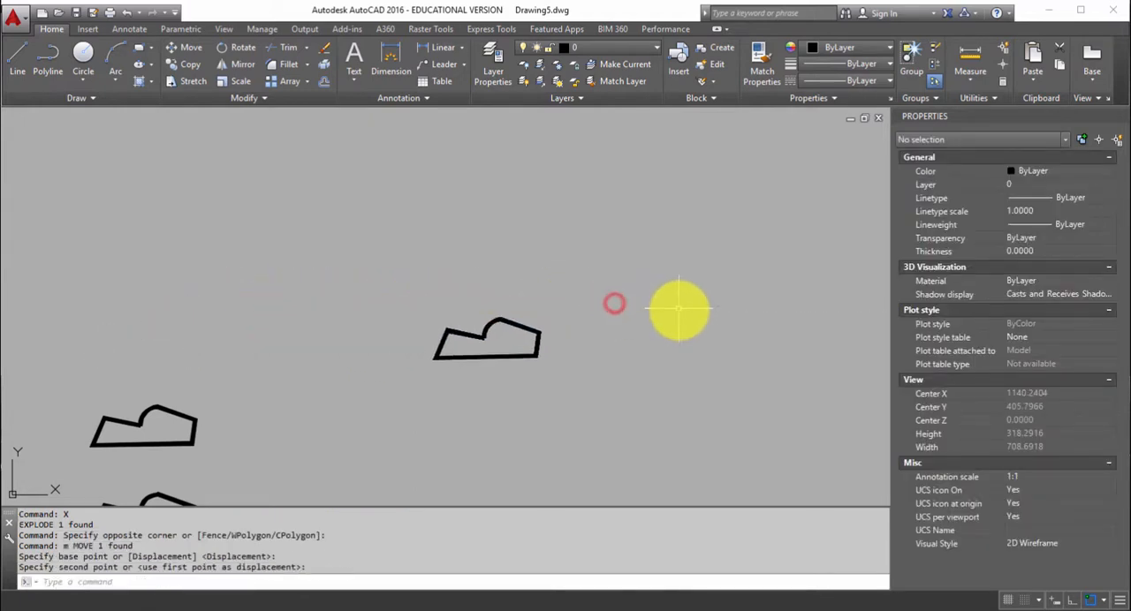
Create a polar array of the moved polyline around a center point about 120 units to its right.
{"action": "mouse_move", "coordinate": [694, 317]}
{"action": "middle_mouse_down"}
{"action": "mouse_move", "coordinate": [452, 336]}
{"action": "mouse_move", "coordinate": [404, 323]}
{"action": "middle_mouse_up"}
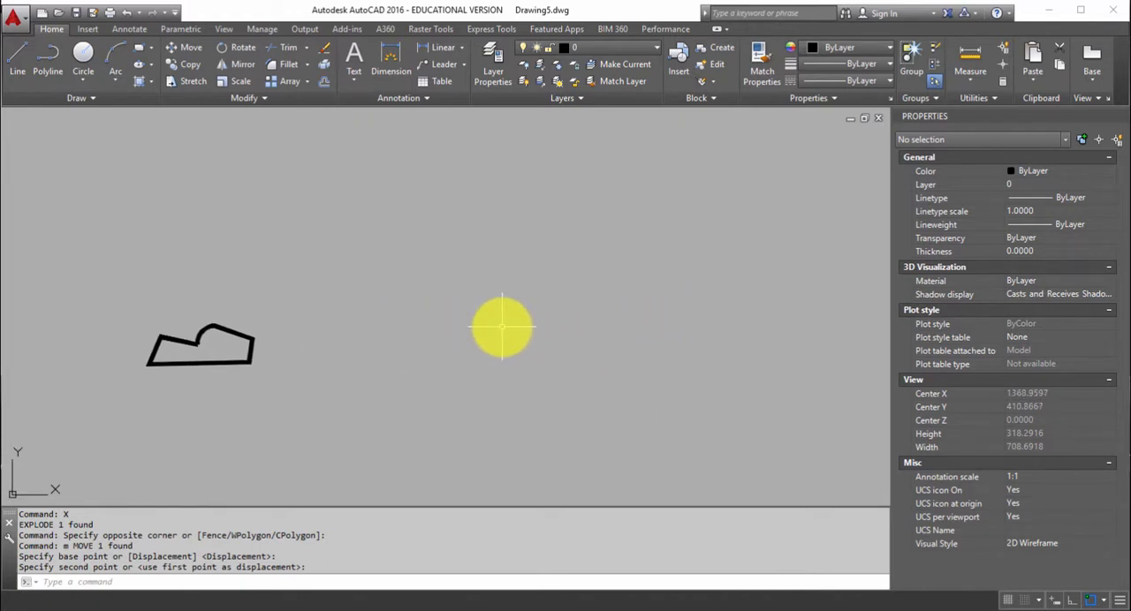
{"action": "key", "text": "Escape"}
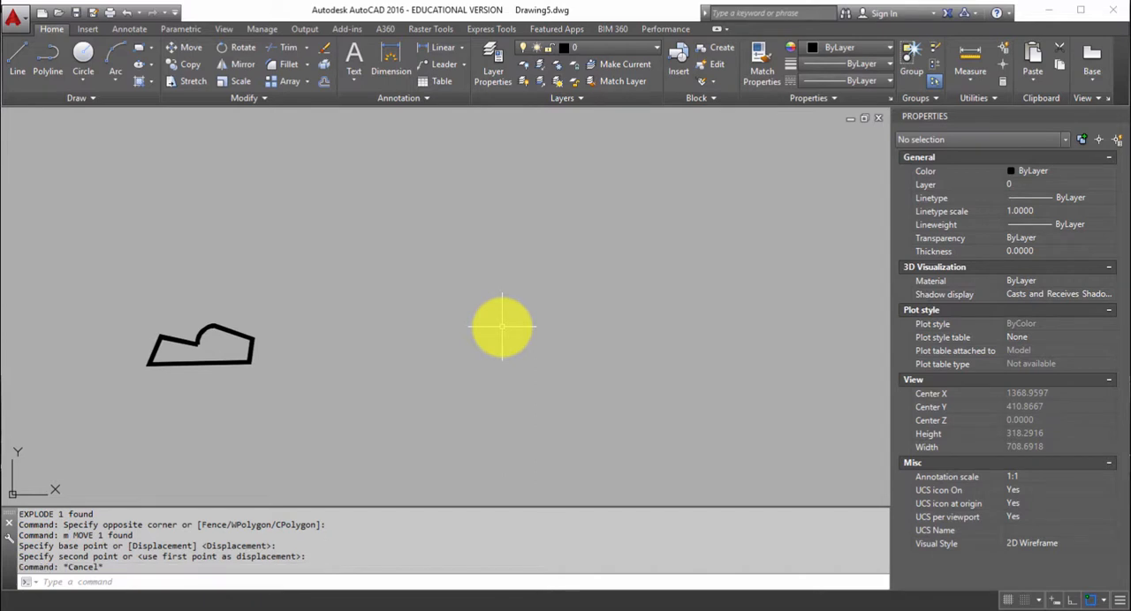
{"action": "left_click", "coordinate": [305, 301]}
{"action": "left_click", "coordinate": [205, 399]}
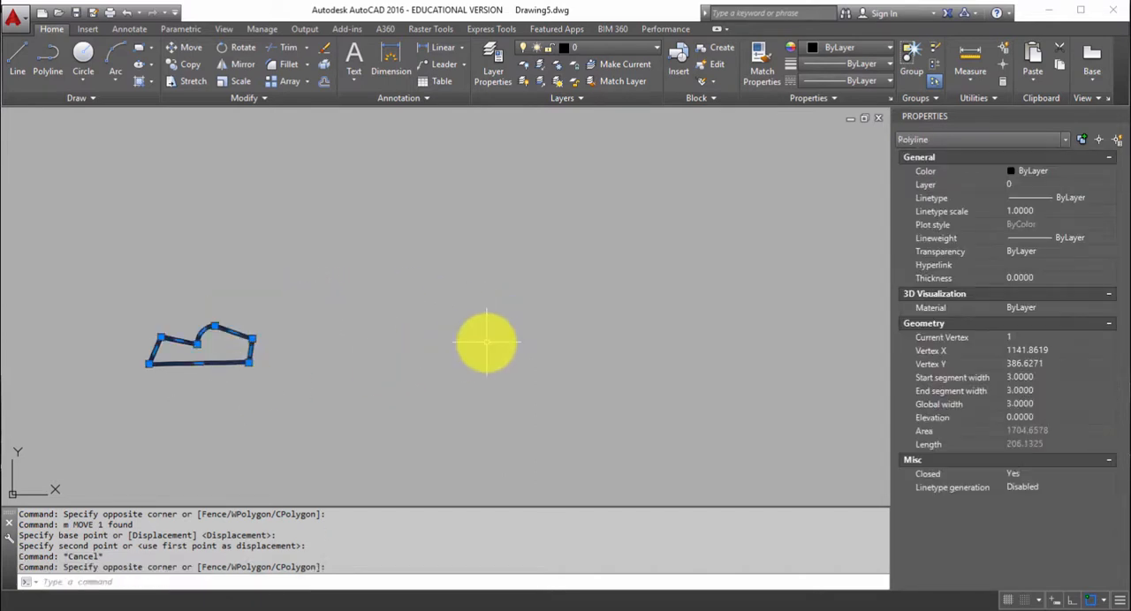
{"action": "type", "text": "AR"}
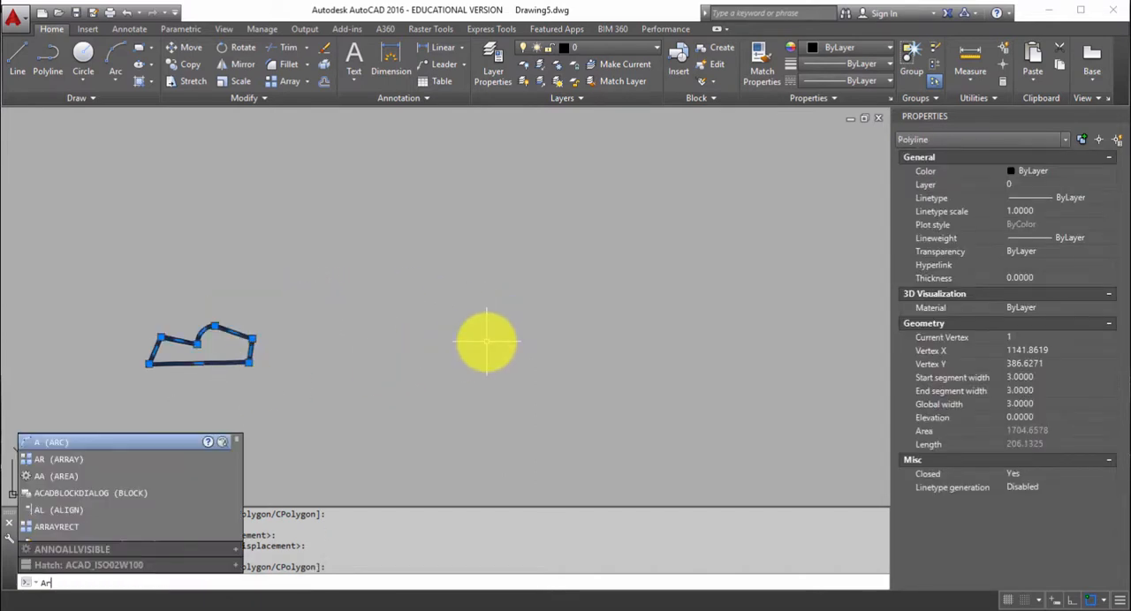
{"action": "key", "text": "Return"}
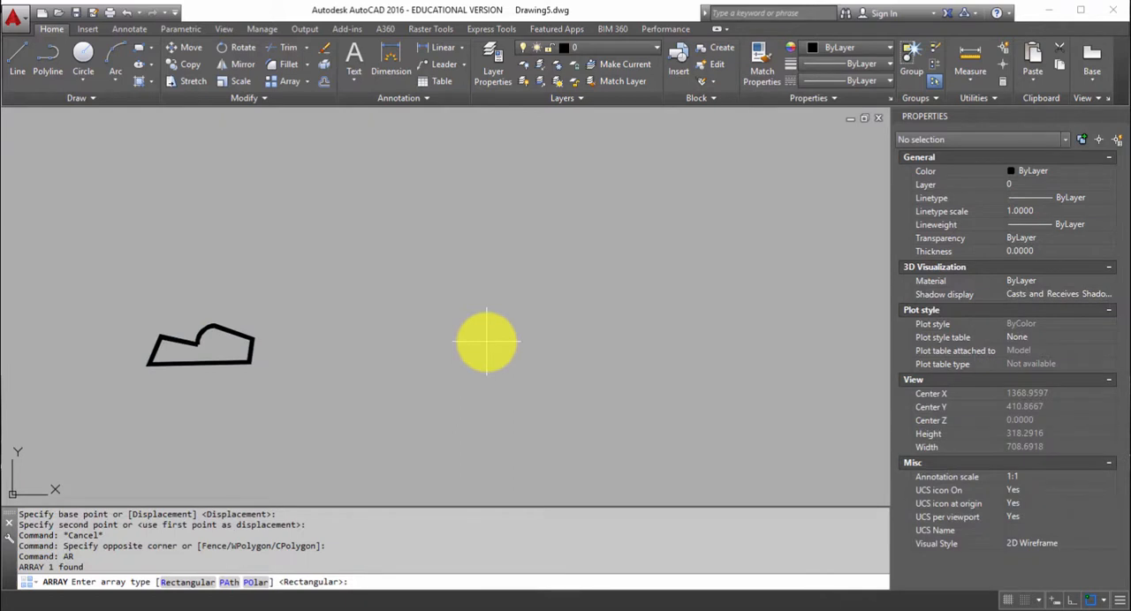
{"action": "type", "text": "po"}
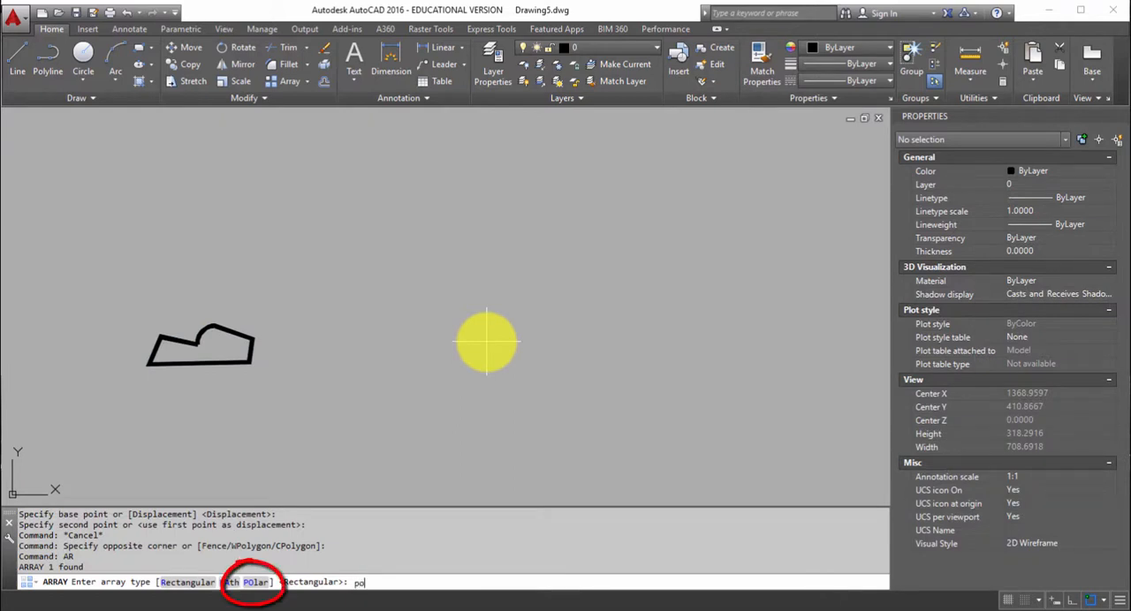
{"action": "key", "text": "Return"}
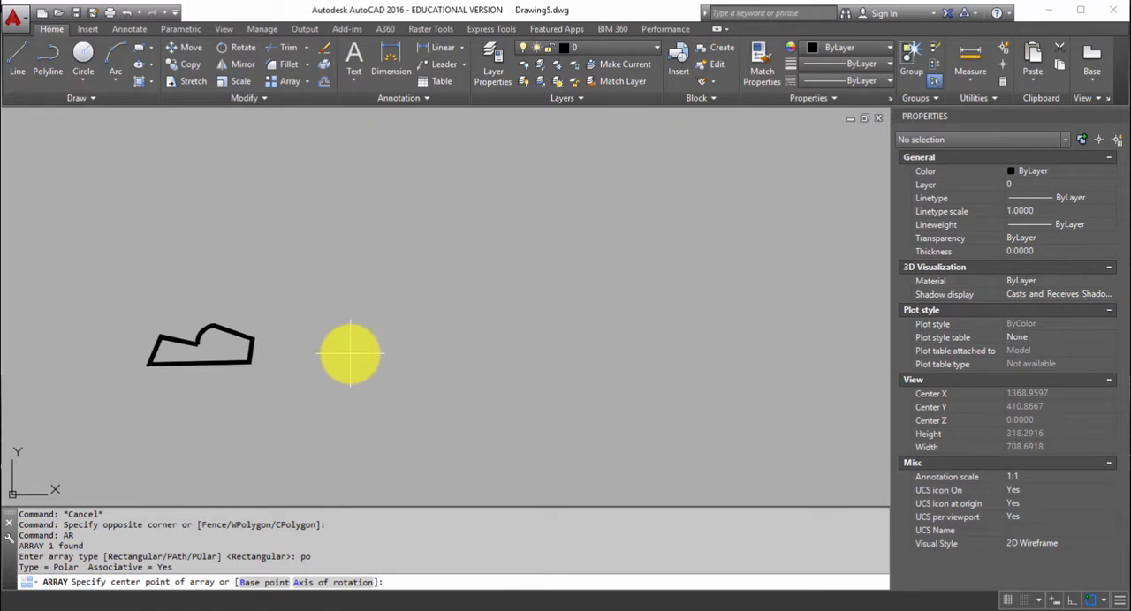
{"action": "left_click", "coordinate": [351, 353]}
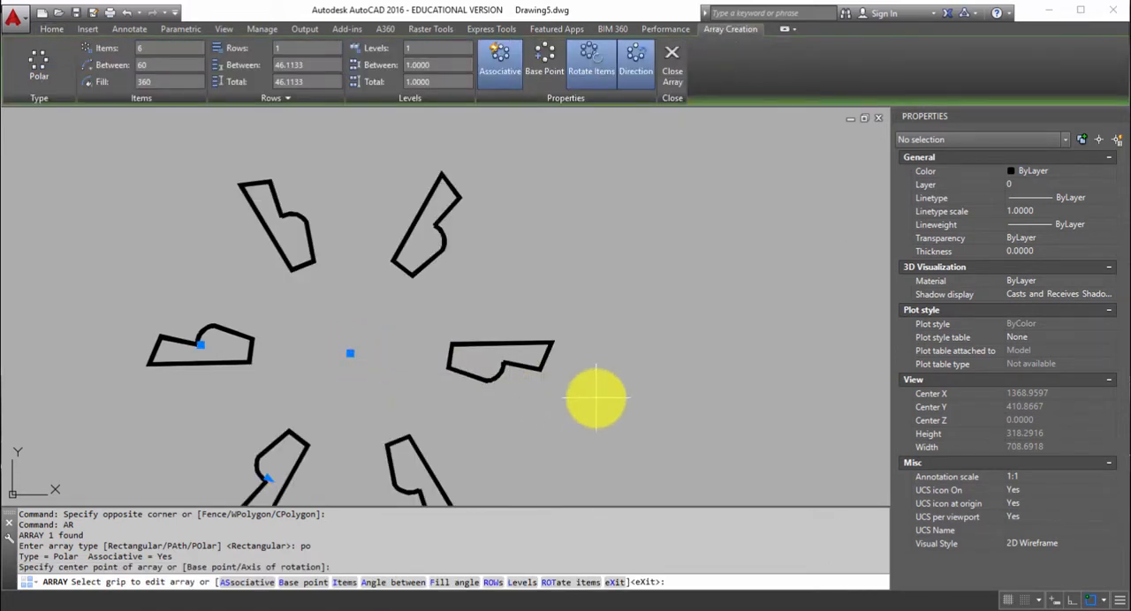
Give the polar array 2 rows, trying 60 between rows and settling on 100.
{"action": "scroll", "coordinate": [596, 397], "scroll_direction": "down", "scroll_amount": 3}
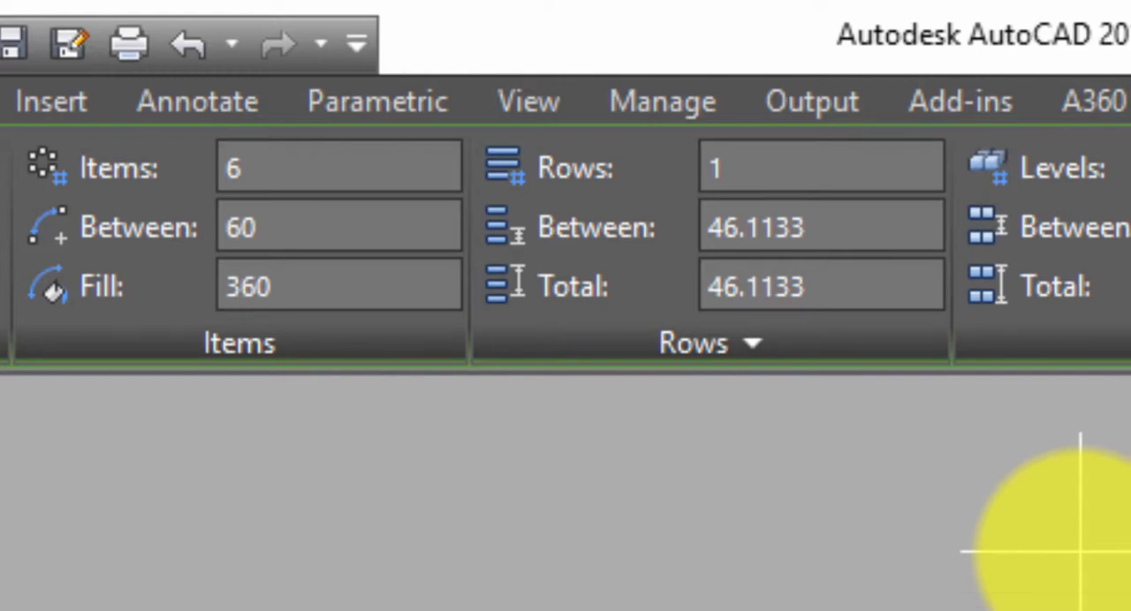
{"action": "left_click", "coordinate": [769, 167]}
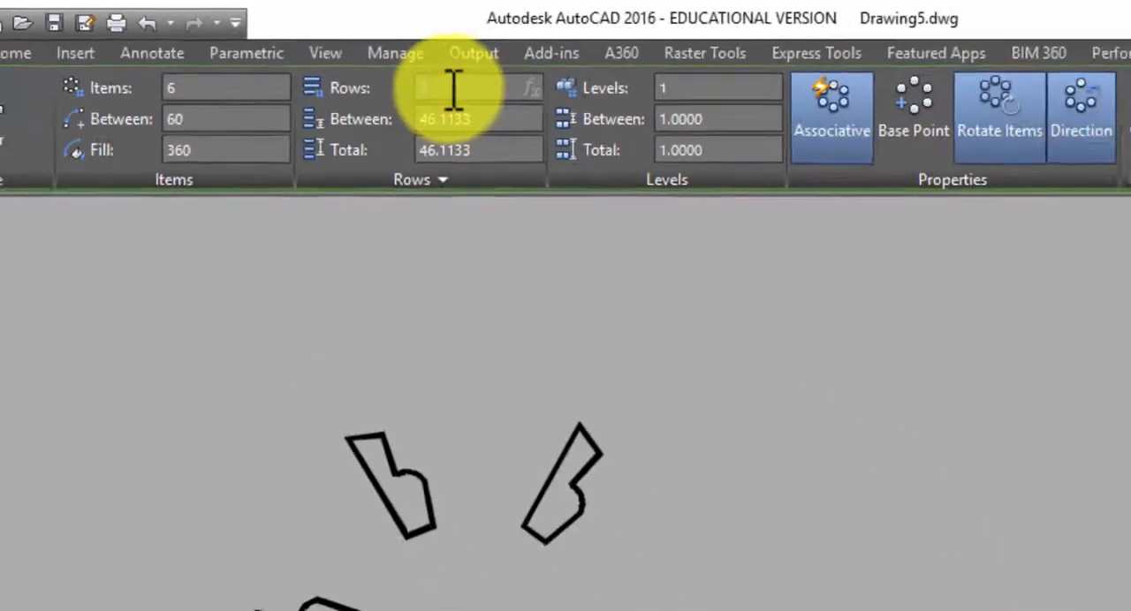
{"action": "type", "text": "2"}
{"action": "key", "text": "Return"}
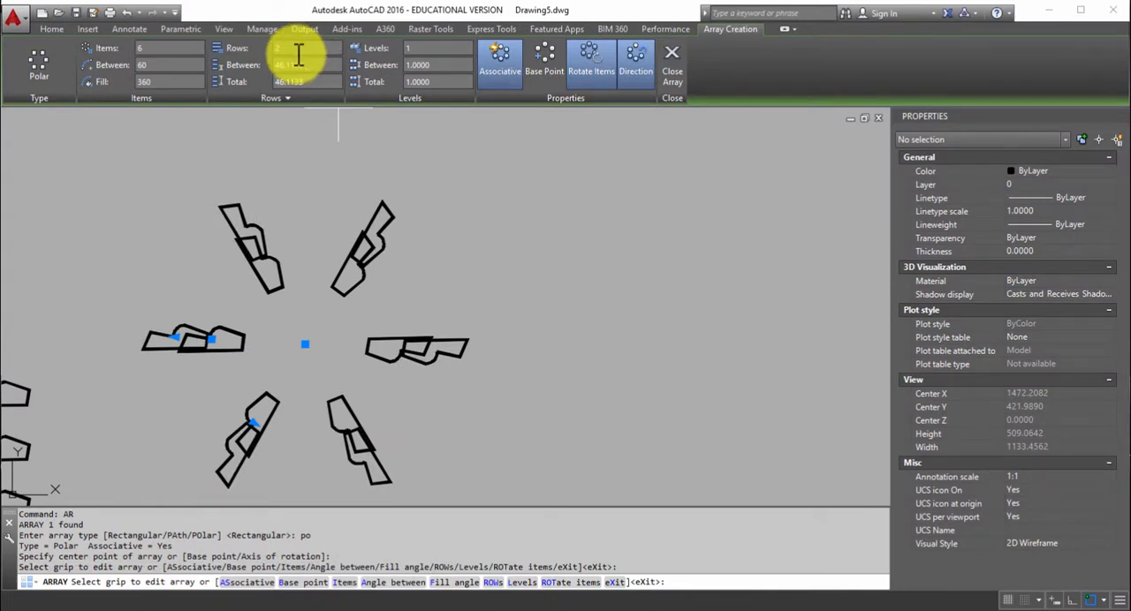
{"action": "left_click", "coordinate": [311, 64]}
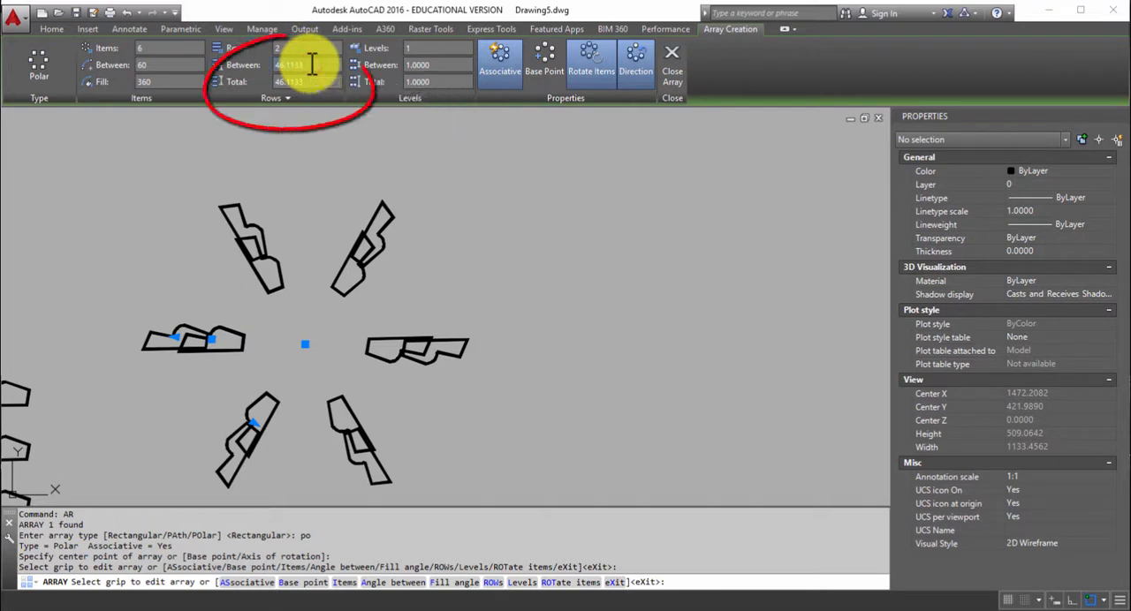
{"action": "type", "text": "60"}
{"action": "key", "text": "Return"}
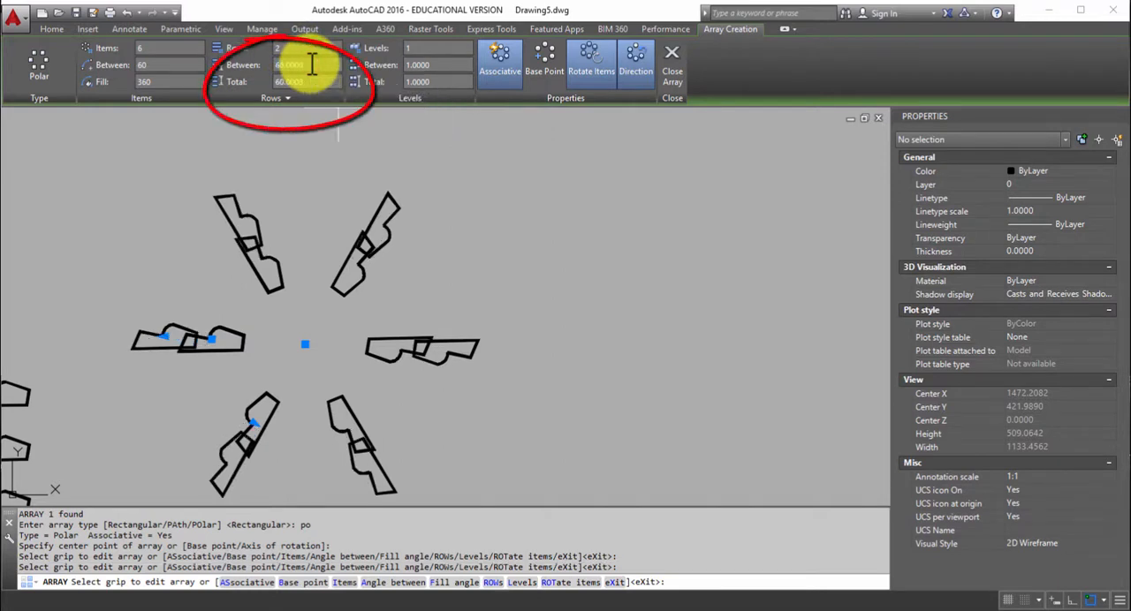
{"action": "left_click", "coordinate": [311, 63]}
{"action": "type", "text": "100"}
{"action": "key", "text": "Return"}
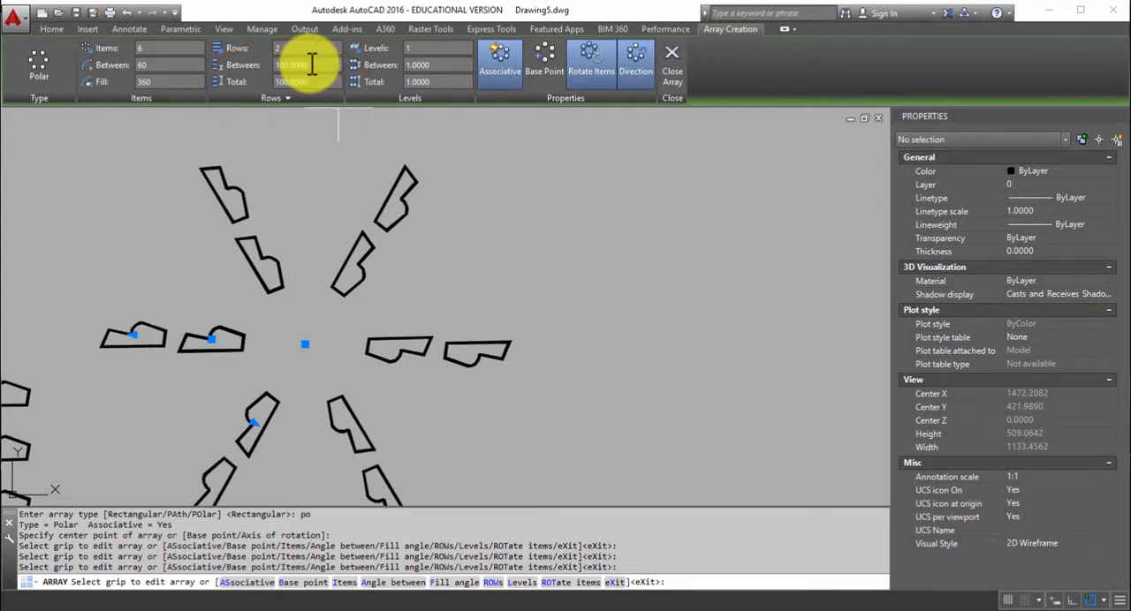
Set the polar array's fill angle to 45 and its number of items to 12.
{"action": "left_click", "coordinate": [168, 82]}
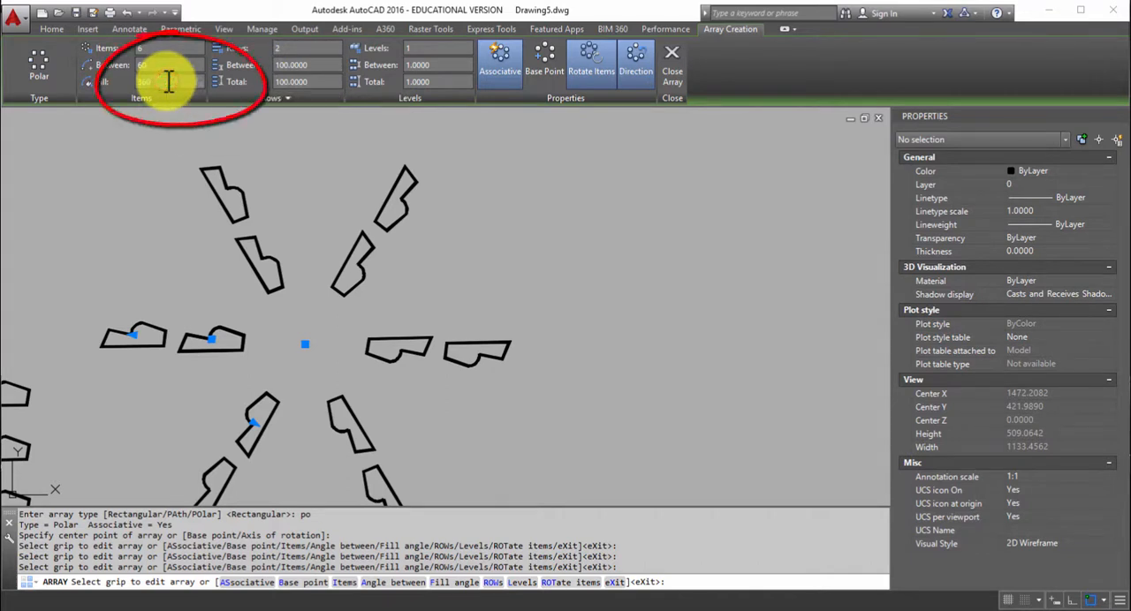
{"action": "type", "text": "45"}
{"action": "key", "text": "Return"}
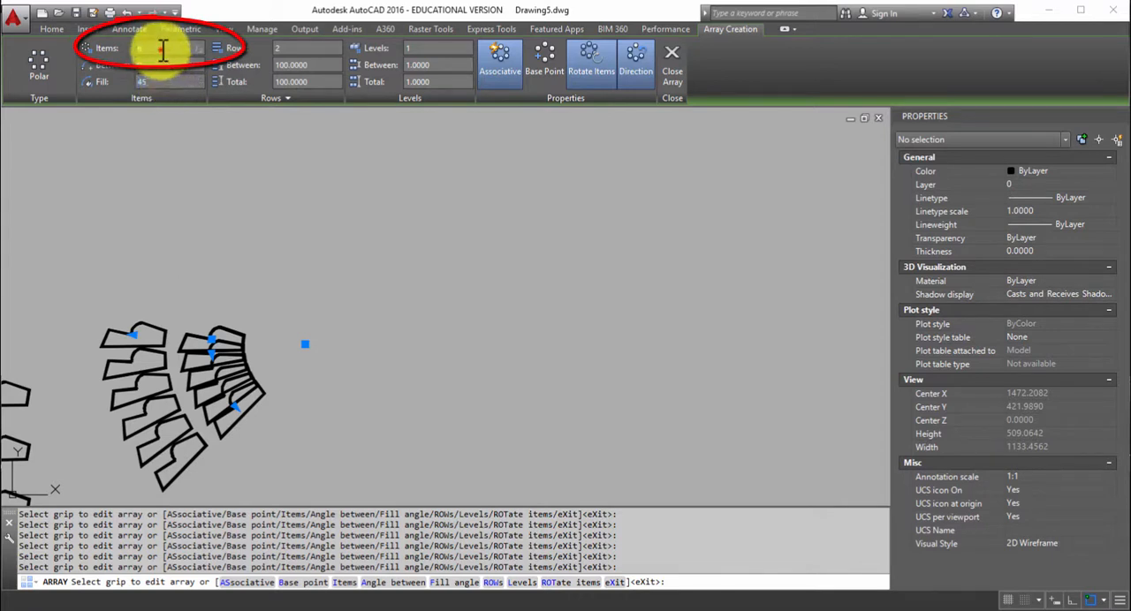
{"action": "type", "text": "10"}
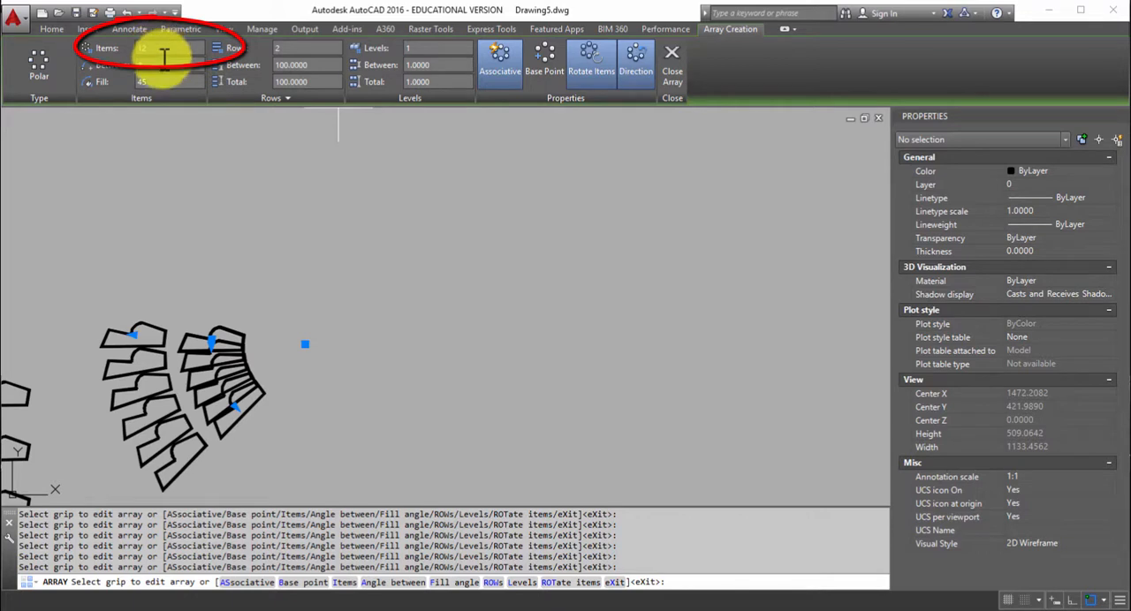
Set the angle between the polar array's items to 10 and finish creating the array.
{"action": "left_click", "coordinate": [165, 65]}
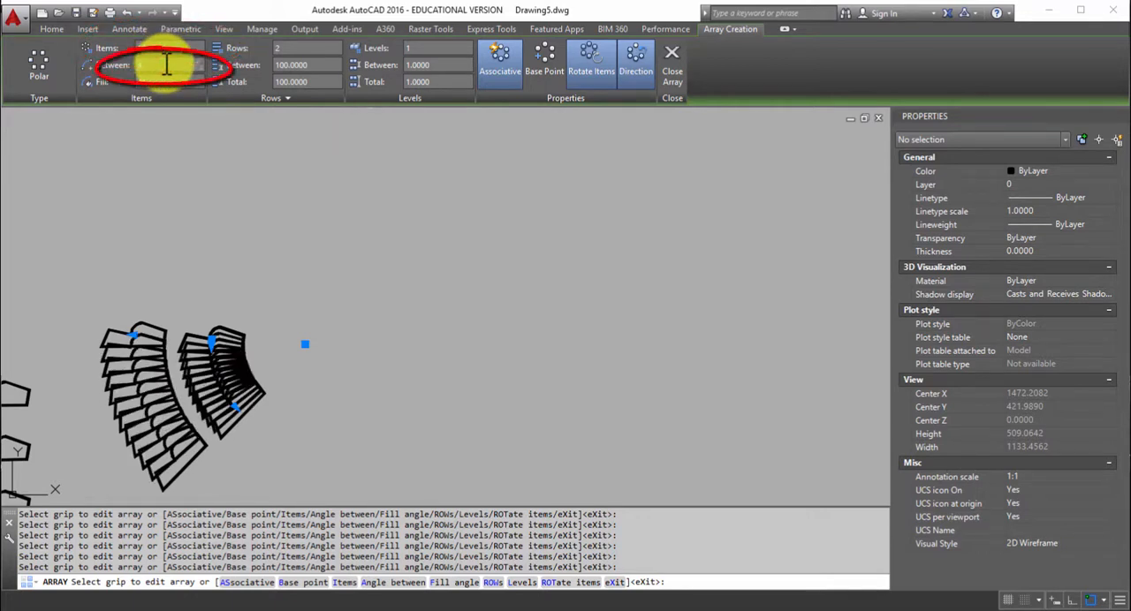
{"action": "type", "text": "40"}
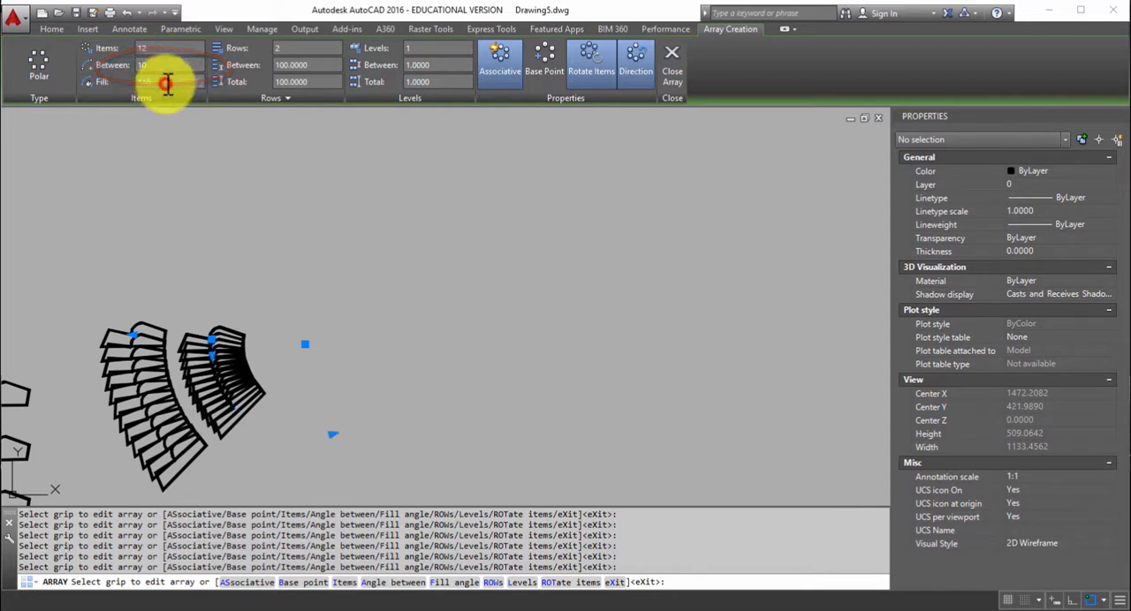
{"action": "left_click", "coordinate": [167, 82]}
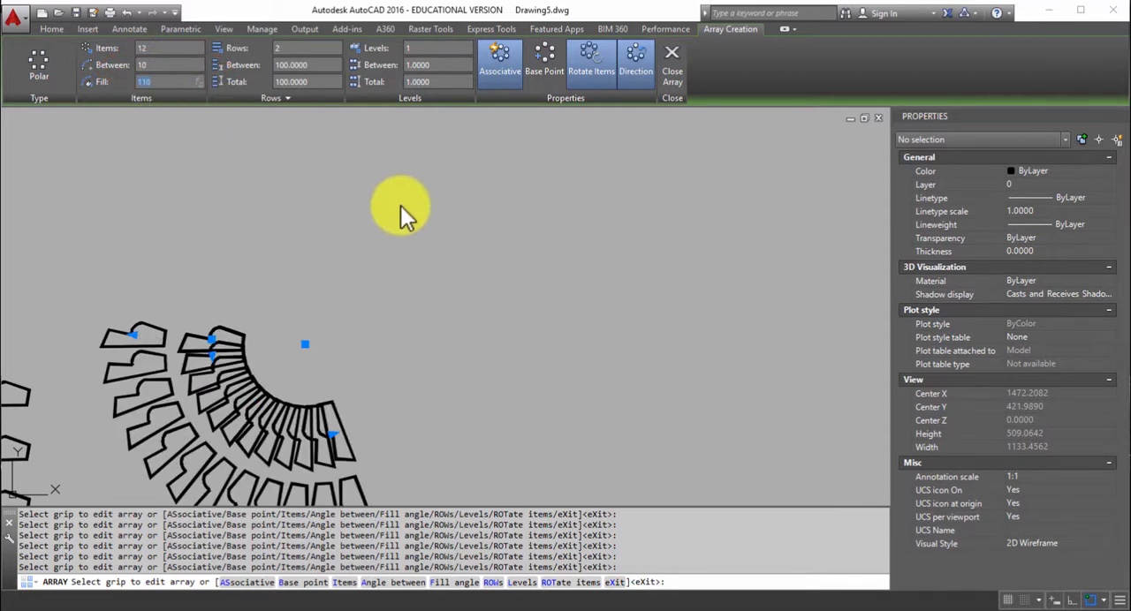
{"action": "scroll", "coordinate": [400, 206], "scroll_direction": "down", "scroll_amount": 2}
{"action": "scroll", "coordinate": [534, 268], "scroll_direction": "down", "scroll_amount": 2}
{"action": "middle_click_drag", "start_coordinate": [535, 268], "coordinate": [704, 285]}
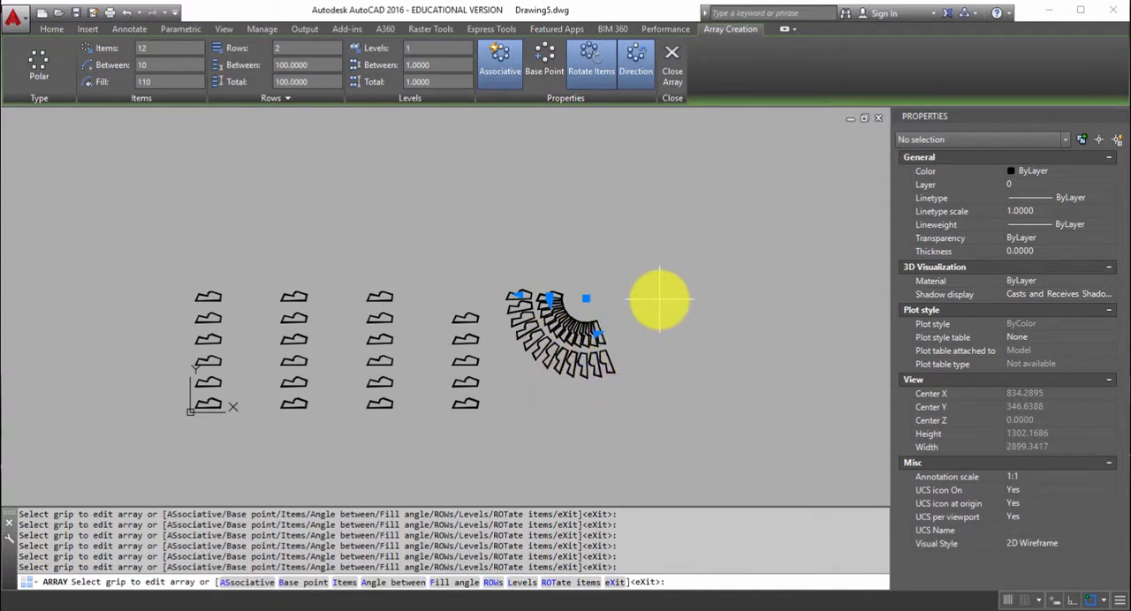
{"action": "type", "text": "x"}
{"action": "key", "text": "Return"}
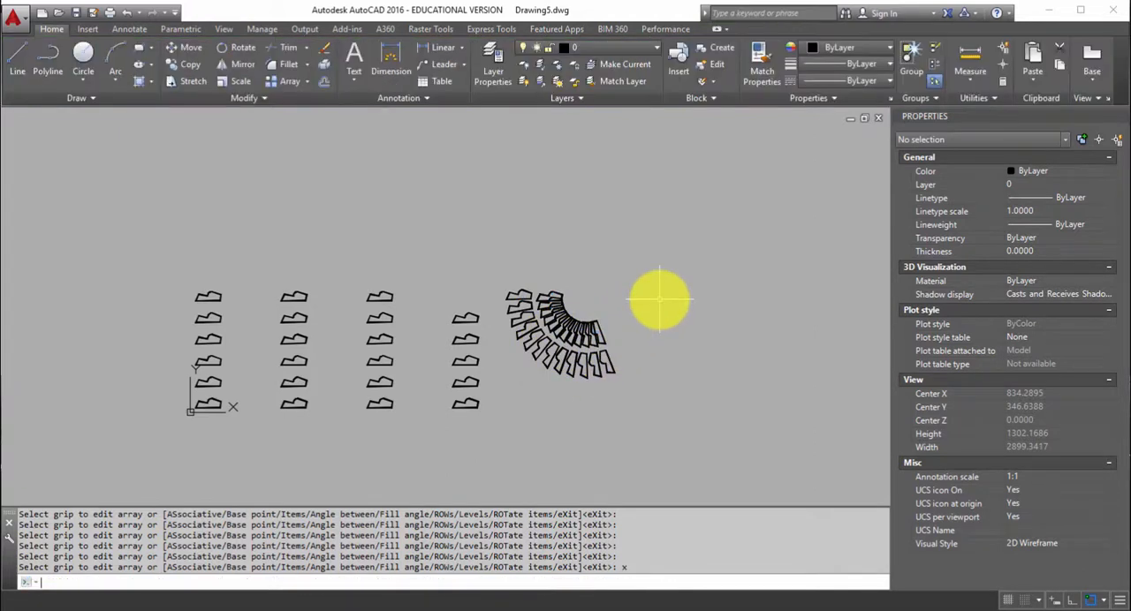
Select the finished polar array.
{"action": "left_click", "coordinate": [583, 336]}
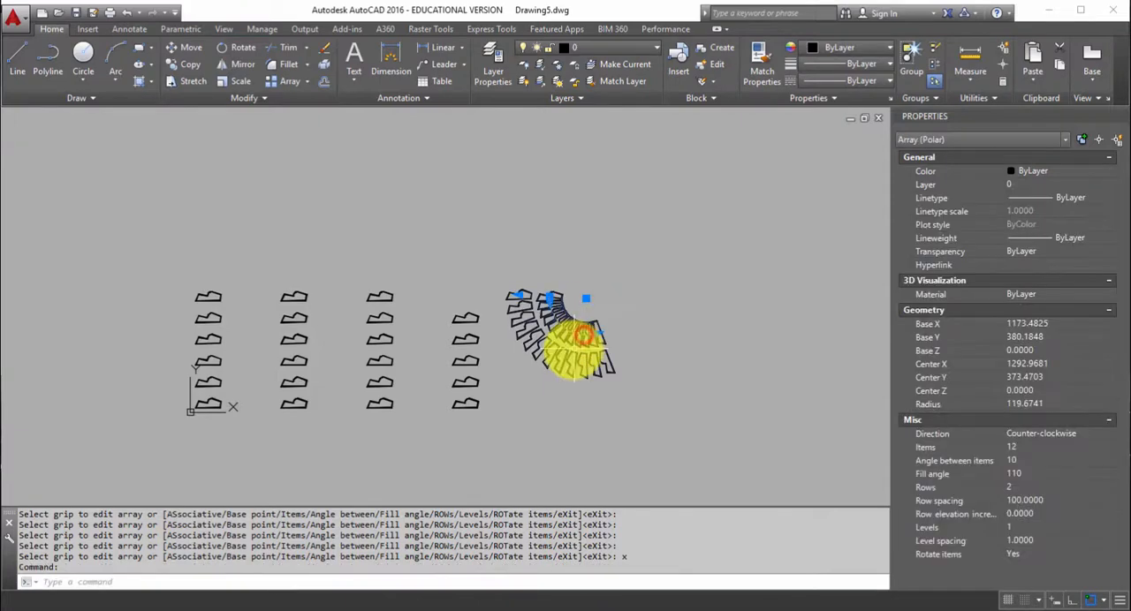